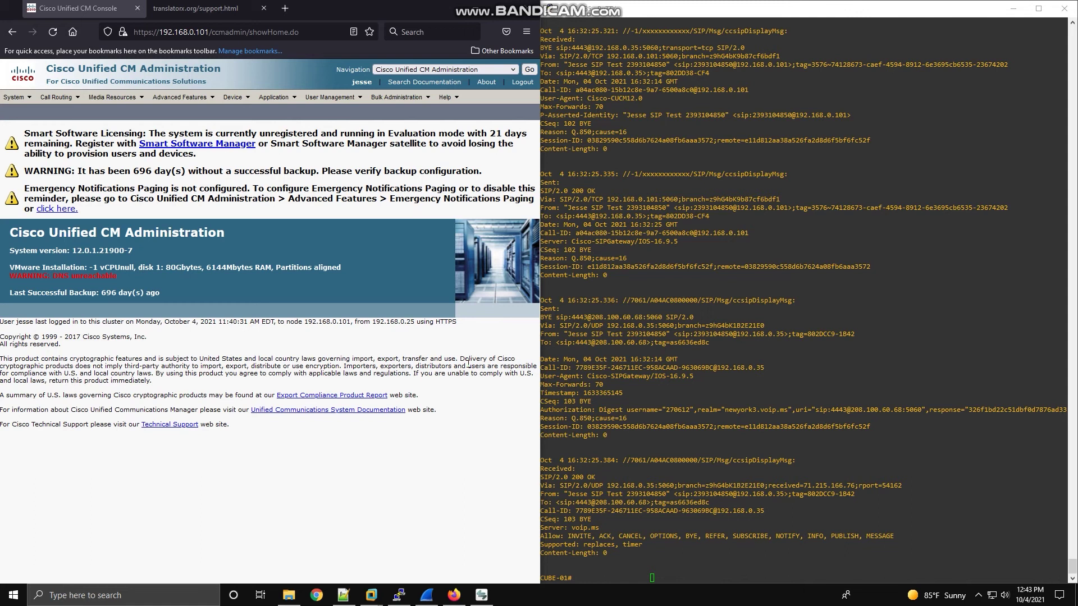
# View the TranslatorX support page, then print fresh empty prompts in the CUBE-01 terminal.
pyautogui.click(202, 8)
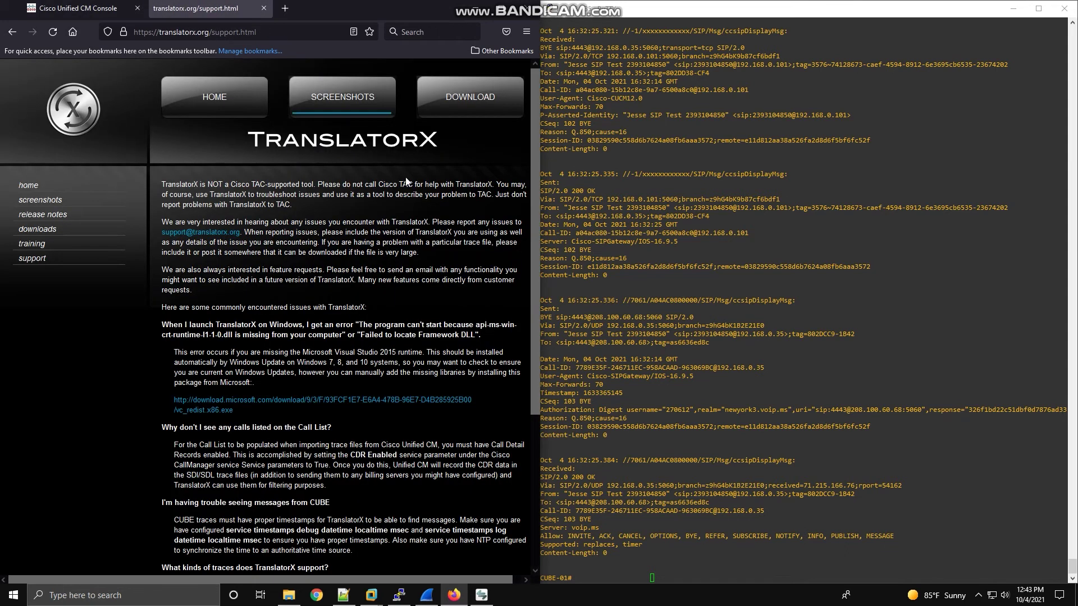
pyautogui.click(677, 358)
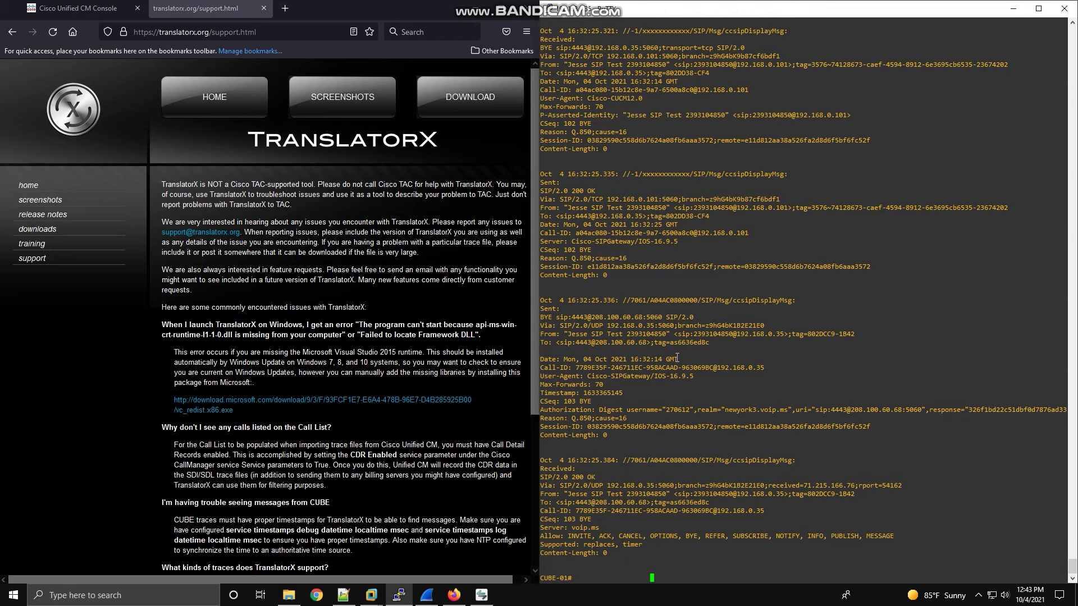
pyautogui.press('Return')
pyautogui.press('Return')
pyautogui.press('Return')
pyautogui.press('Return')
pyautogui.press('Return')
pyautogui.press('Return')
pyautogui.press('Return')
pyautogui.press('Return')
pyautogui.press('Return')
pyautogui.press('Return')
pyautogui.press('Return')
pyautogui.press('Return')
pyautogui.press('Return')
pyautogui.press('Return')
pyautogui.press('Return')
pyautogui.press('Return')
pyautogui.press('Return')
pyautogui.press('Return')
pyautogui.press('Return')
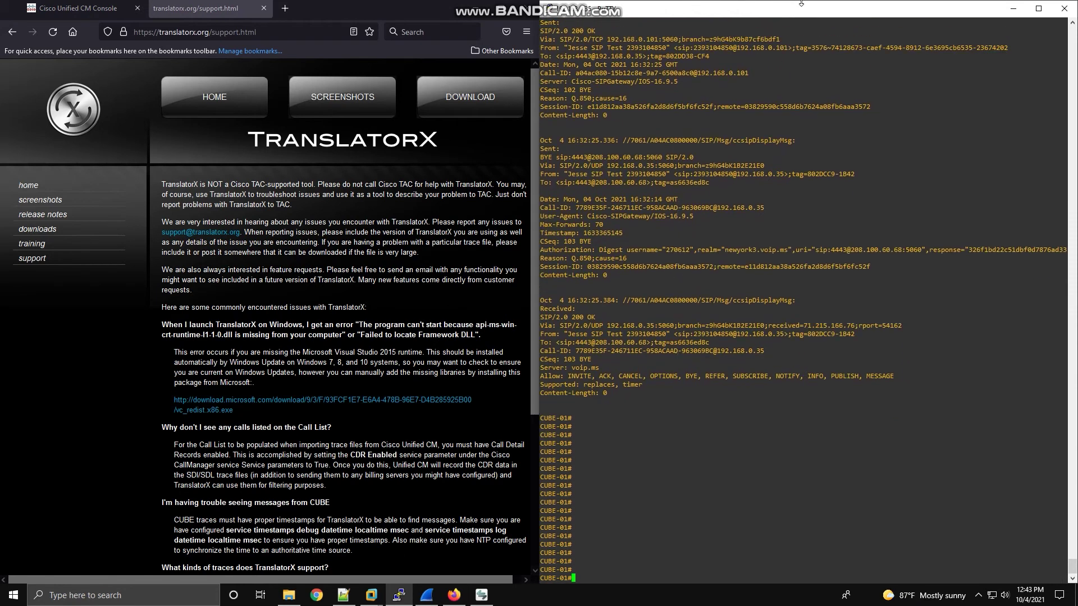
# Undock the PuTTY window, minimize Firefox, and center the terminal on the desktop.
pyautogui.moveTo(794, 11); pyautogui.dragTo(644, 54)
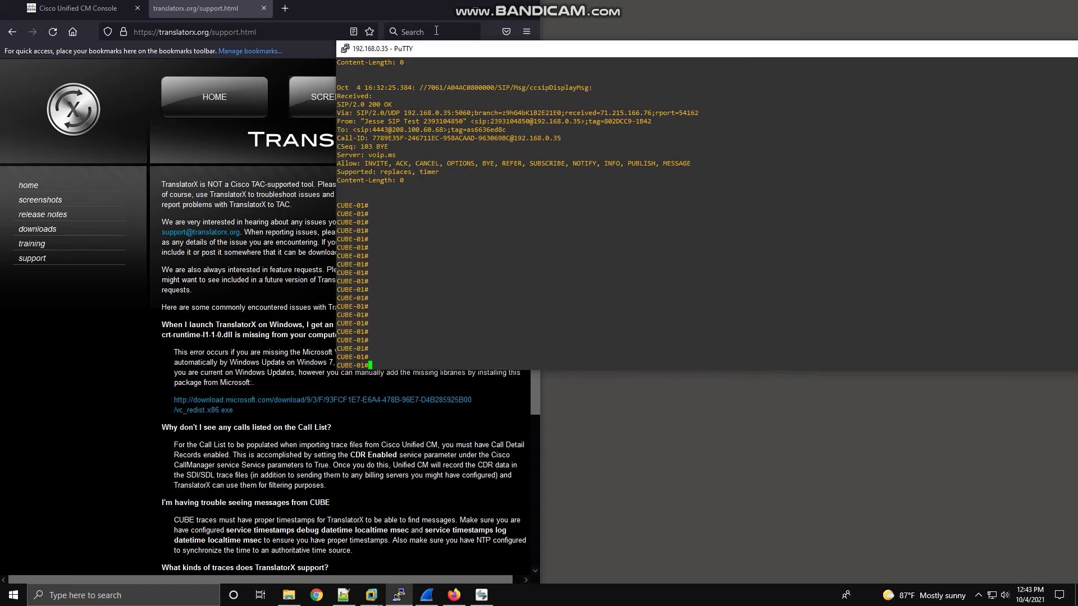
pyautogui.click(477, 10)
pyautogui.moveTo(531, 48); pyautogui.dragTo(564, 68)
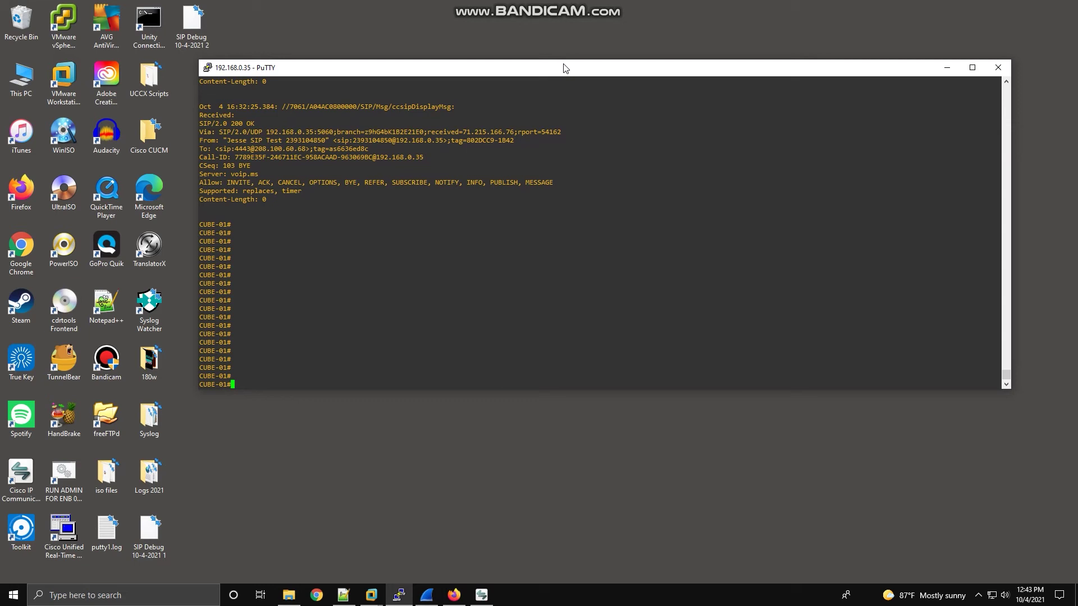
# Turn off all debugging on CUBE-01 with 'undebug all' ('u all').
pyautogui.write('debu')
pyautogui.hotkey('ctrl', 'c')
pyautogui.write('deb')
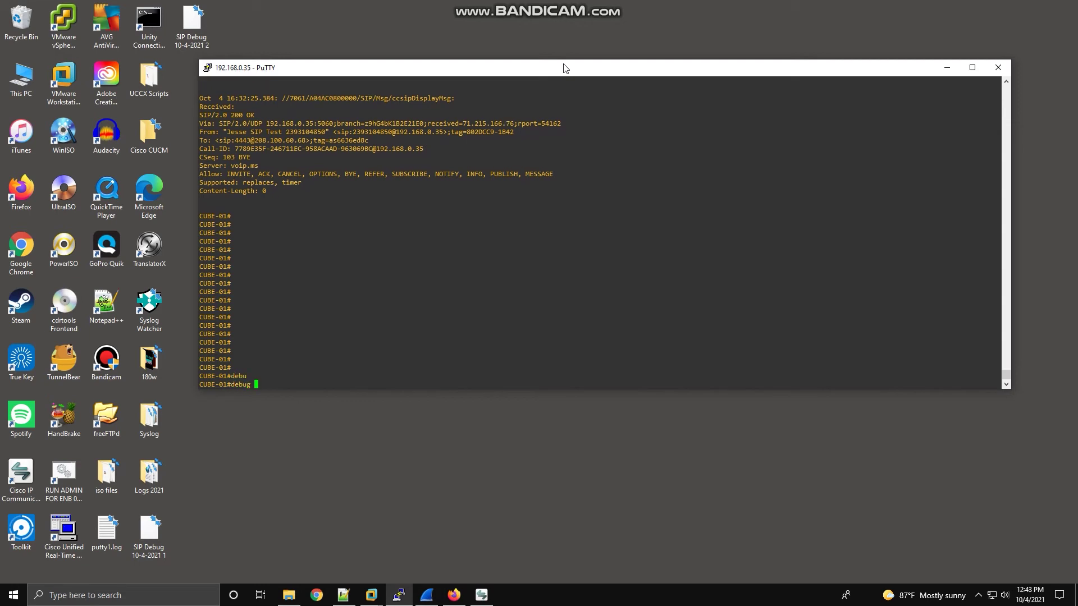
pyautogui.press('BackSpace')
pyautogui.press('BackSpace')
pyautogui.press('BackSpace')
pyautogui.write('ce')
pyautogui.hotkey('ctrl', 'c')
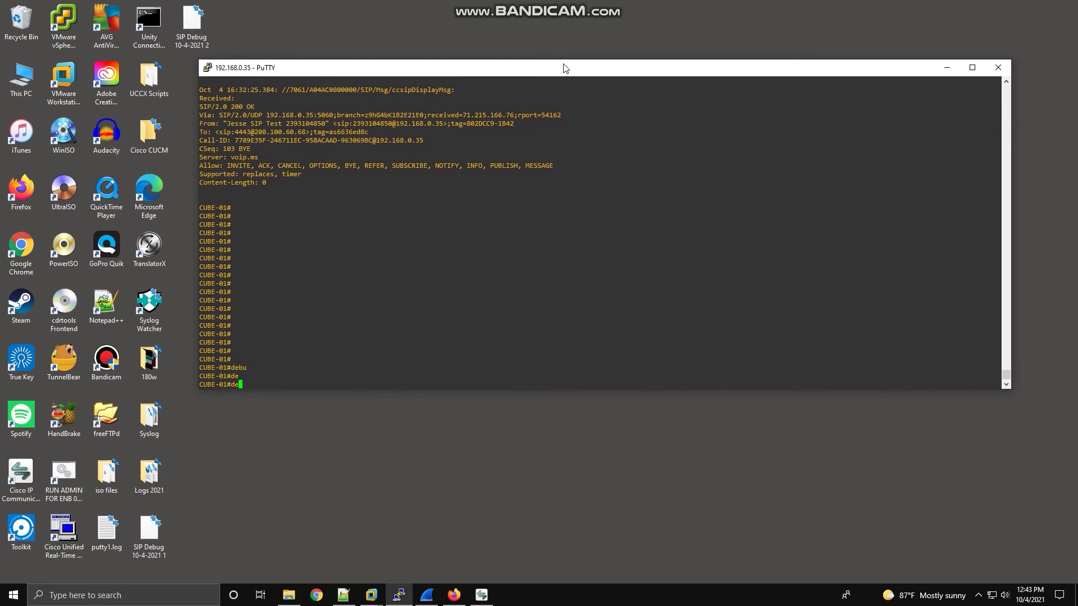
pyautogui.write('u all')
pyautogui.press('Return')
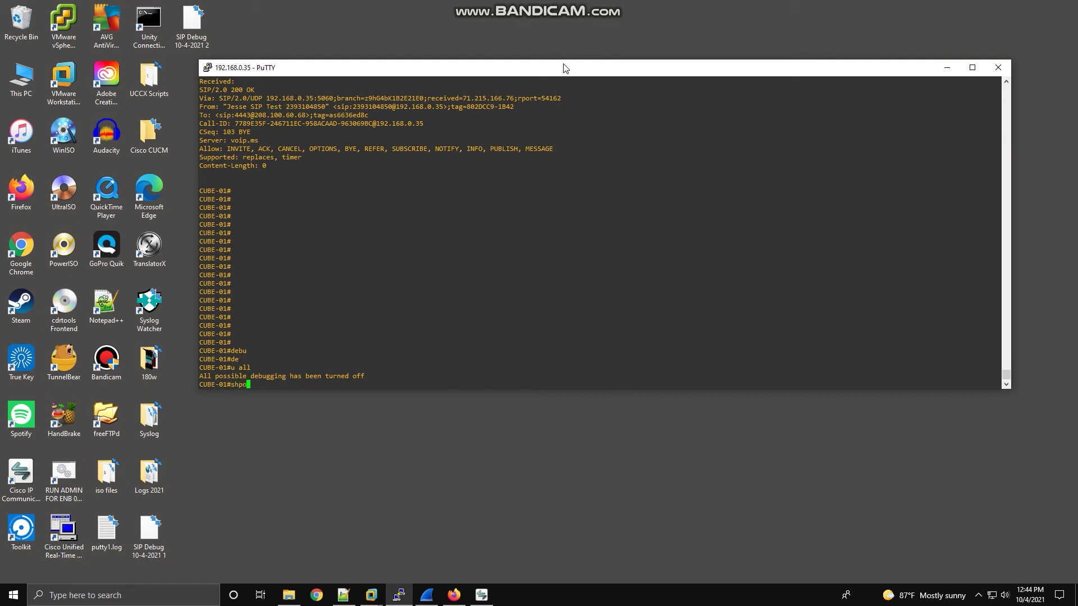
# List CUBE-01's processes and CPU utilization with 'show processes cpu'.
pyautogui.write('shpo')
pyautogui.hotkey('ctrl', 'c')
pyautogui.write('sho')
pyautogui.press('Tab')
pyautogui.write('pro')
pyautogui.press('Tab')
pyautogui.write('c')
pyautogui.press('Tab')
pyautogui.press('Return')
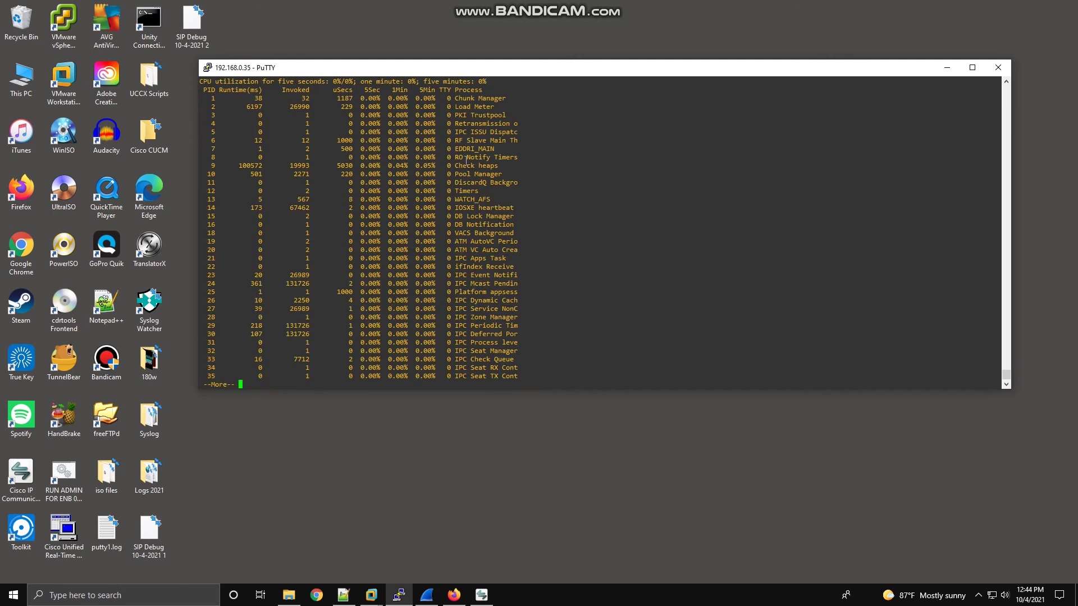
pyautogui.press('q')
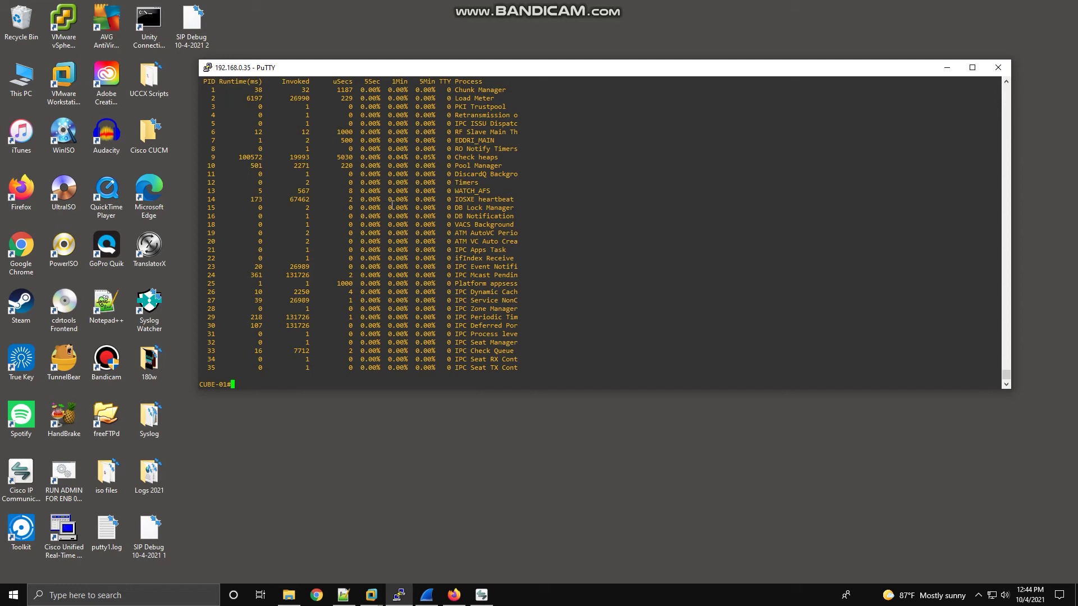
pyautogui.scroll(12, 533, 339)
pyautogui.scroll(-12, 534, 339)
pyautogui.scroll(6, 350, 231)
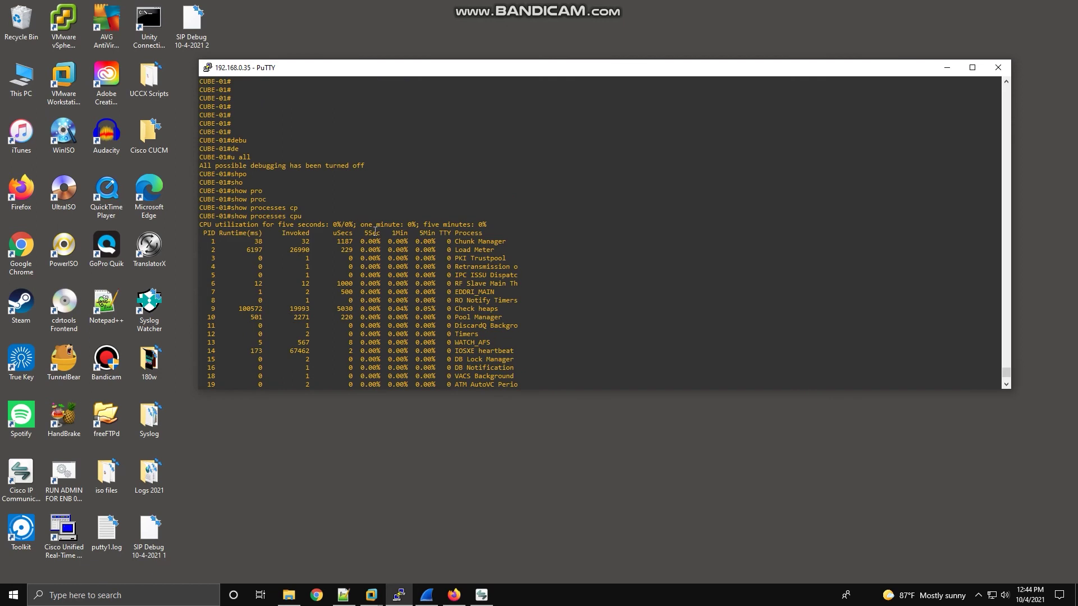
pyautogui.scroll(-6, 375, 234)
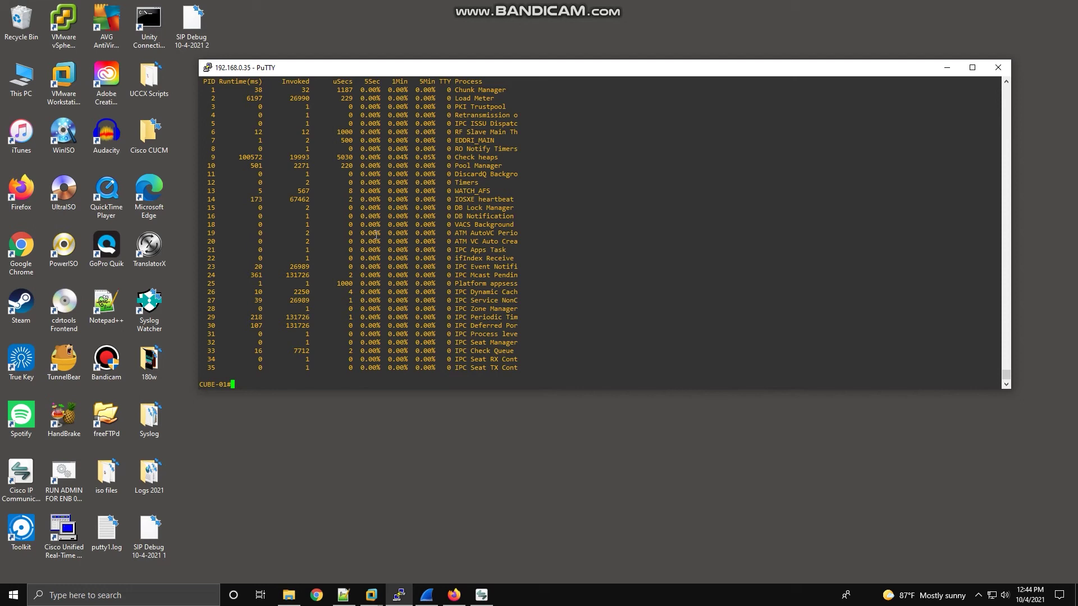
# Enable SIP message tracing on CUBE-01 with 'debug ccsip messages'.
pyautogui.write('deb')
pyautogui.press('Tab')
pyautogui.write('ccs')
pyautogui.press('Tab')
pyautogui.write('mess')
pyautogui.press('Tab')
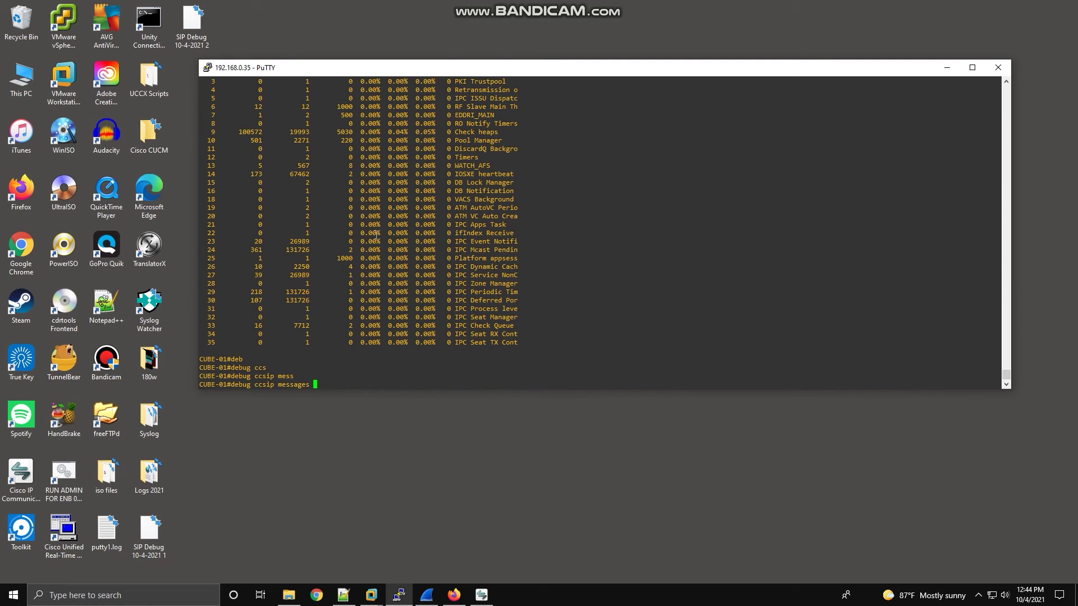
pyautogui.press('Return')
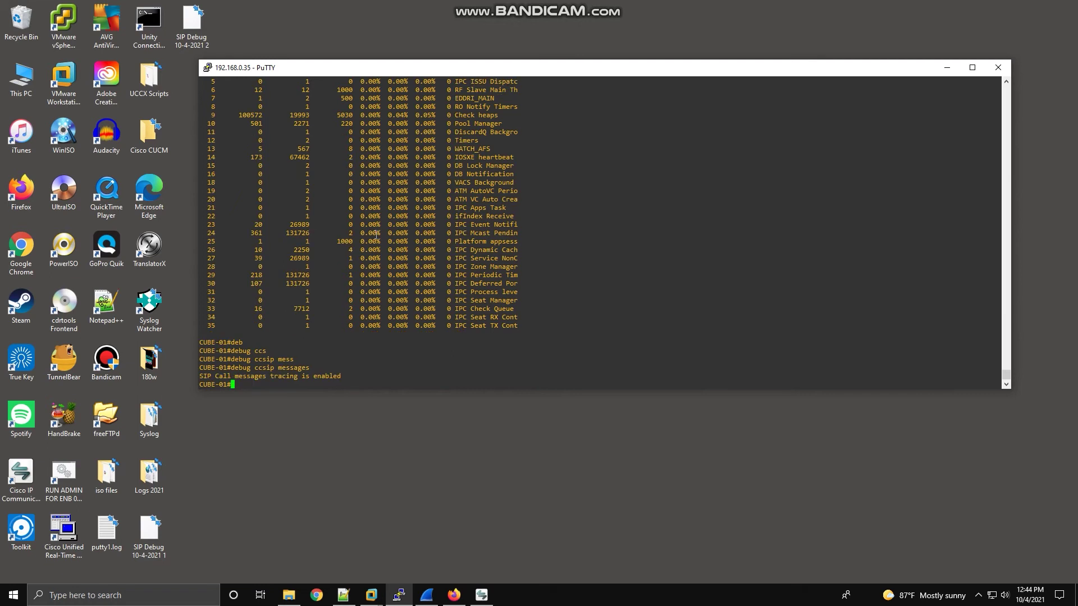
# Run 'show debugging' to confirm SIP message tracing is enabled.
pyautogui.write('show deb')
pyautogui.press('Tab')
pyautogui.press('Return')
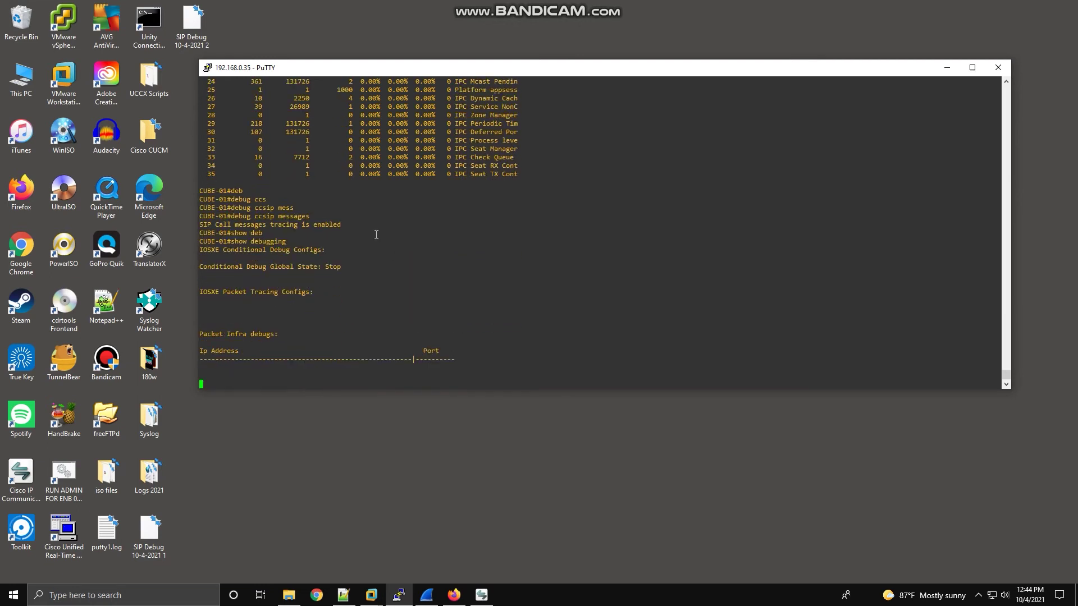
pyautogui.press('Return')
pyautogui.press('Return')
pyautogui.press('Return')
pyautogui.press('Return')
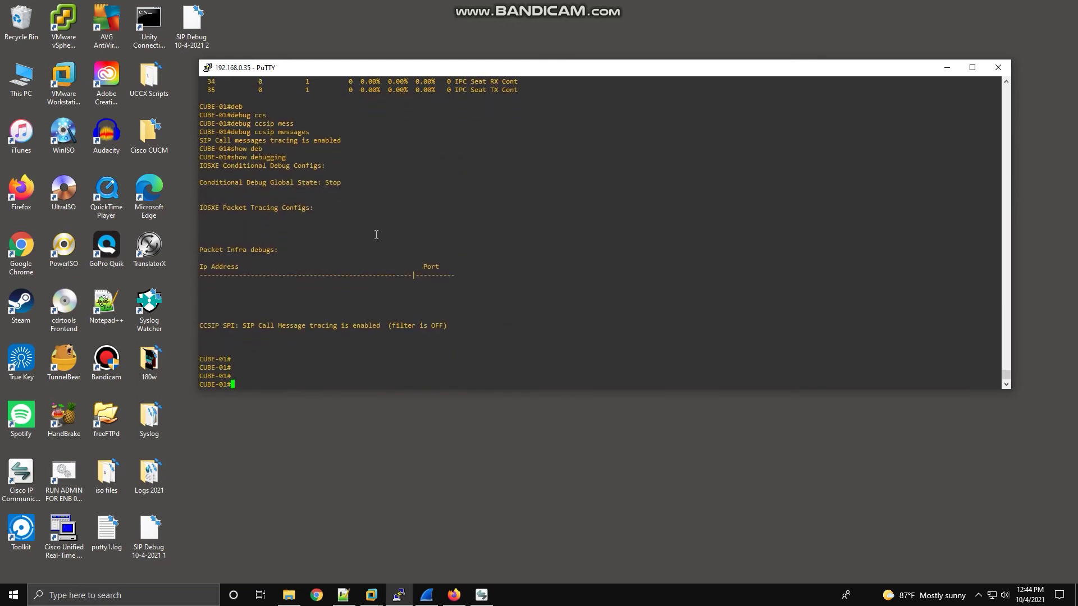
# Run 'clear log' and confirm to empty CUBE-01's logging buffer.
pyautogui.write('clear log')
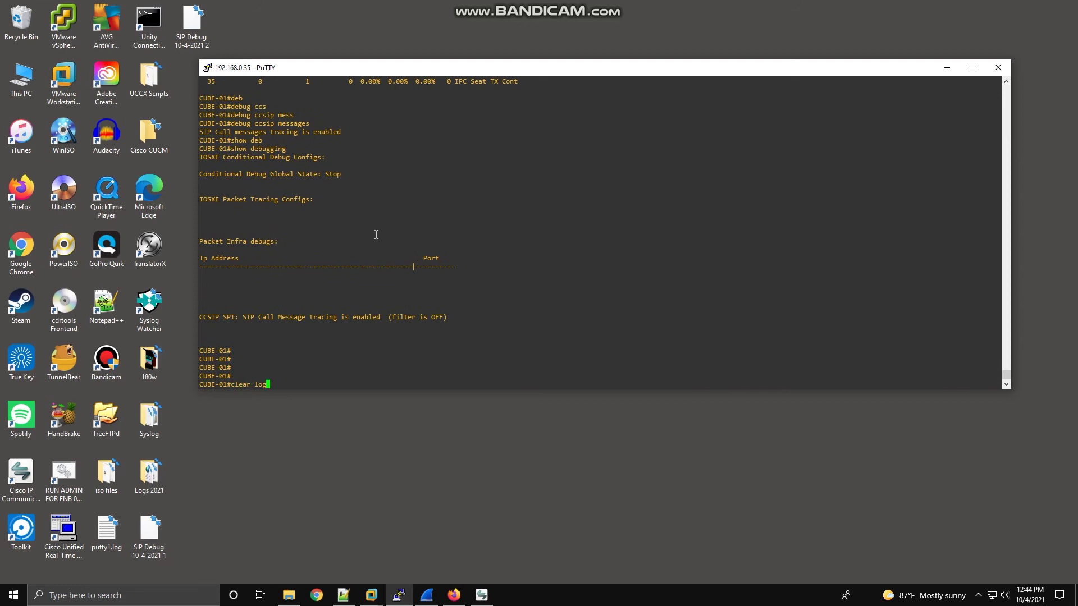
pyautogui.press('Return')
pyautogui.press('Return')
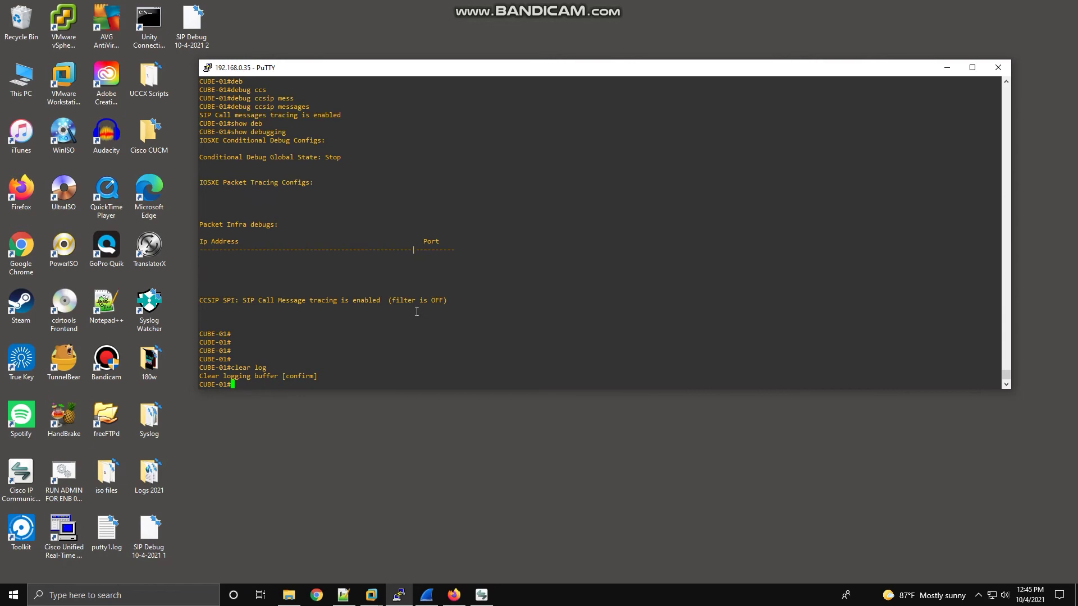
pyautogui.press('Return')
pyautogui.press('Return')
pyautogui.press('Return')
pyautogui.press('Return')
pyautogui.press('Return')
pyautogui.press('Return')
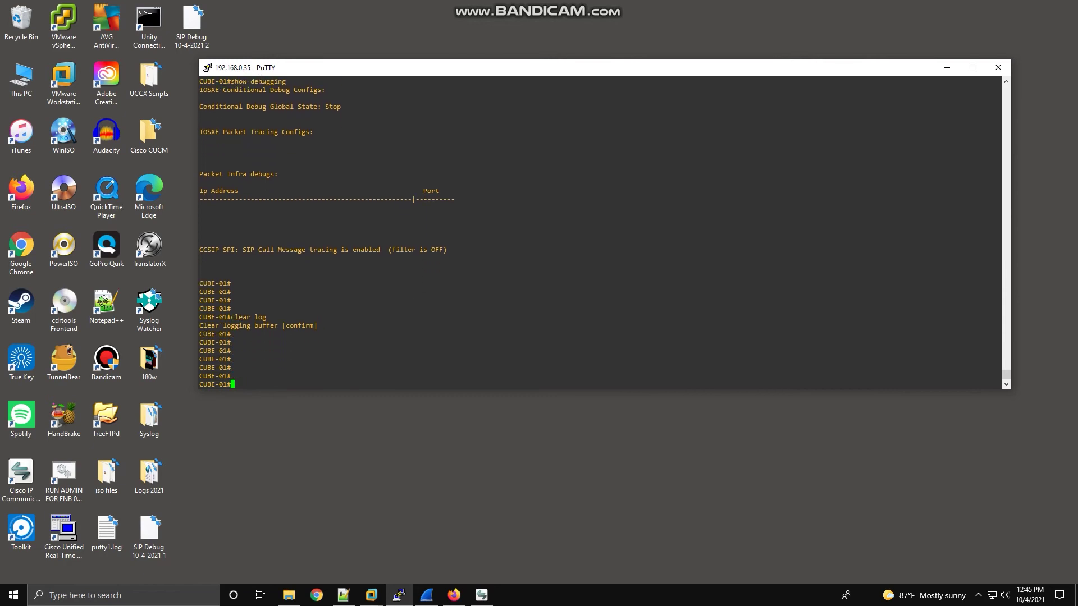
# Place a call to extension 4443 from Cisco IP Communicator.
pyautogui.rightClick(260, 67)
pyautogui.click(580, 246)
pyautogui.click(482, 595)
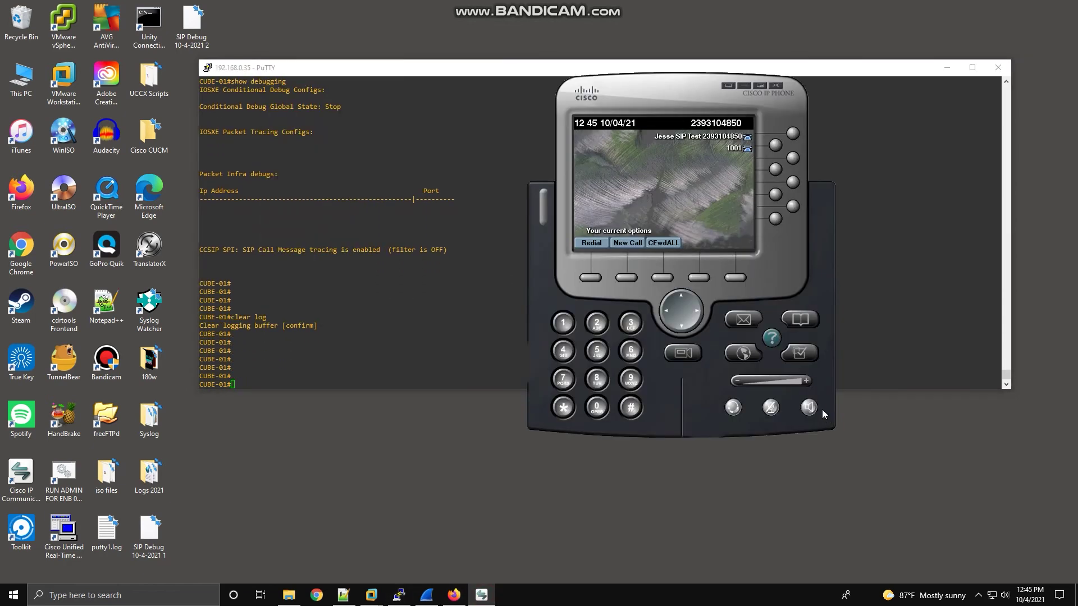
pyautogui.click(563, 350)
pyautogui.click(563, 350)
pyautogui.click(563, 351)
pyautogui.click(630, 323)
pyautogui.click(590, 278)
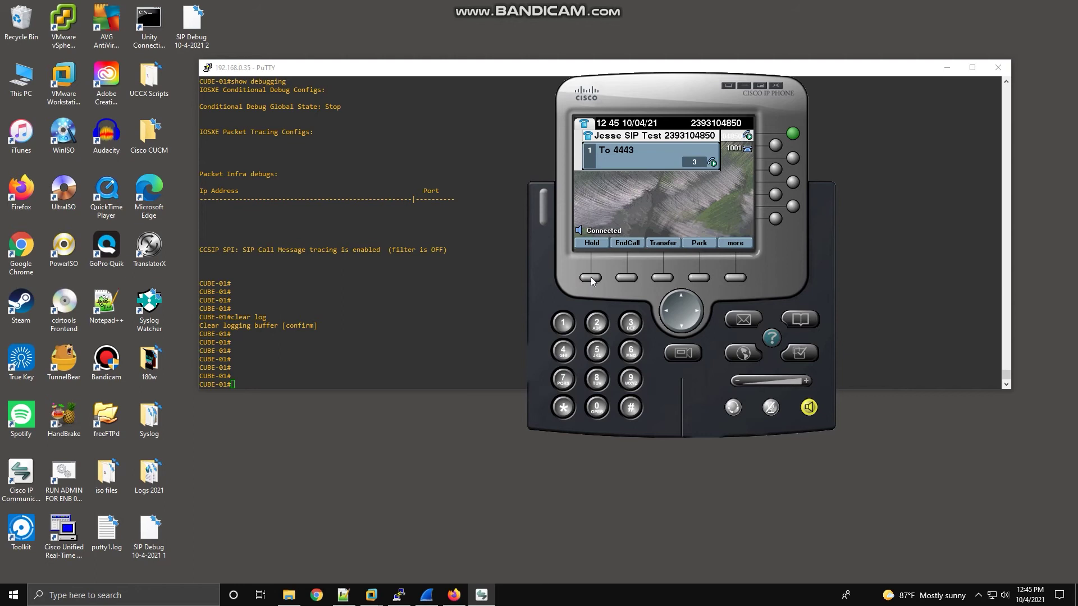
# Put the call on hold, resume it, end it, and minimize the softphone.
pyautogui.click(590, 277)
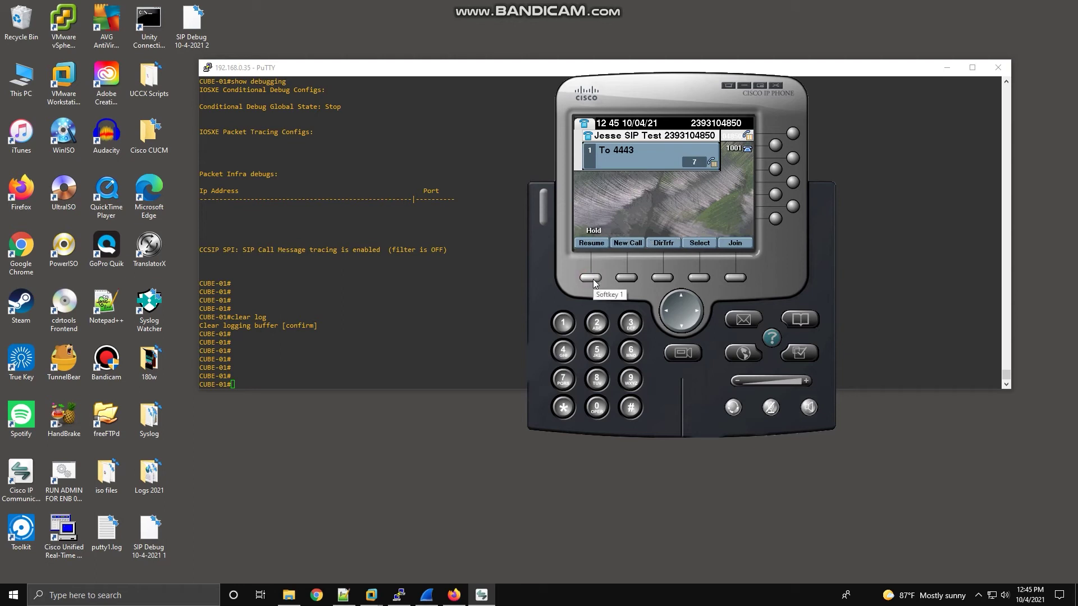
pyautogui.click(592, 281)
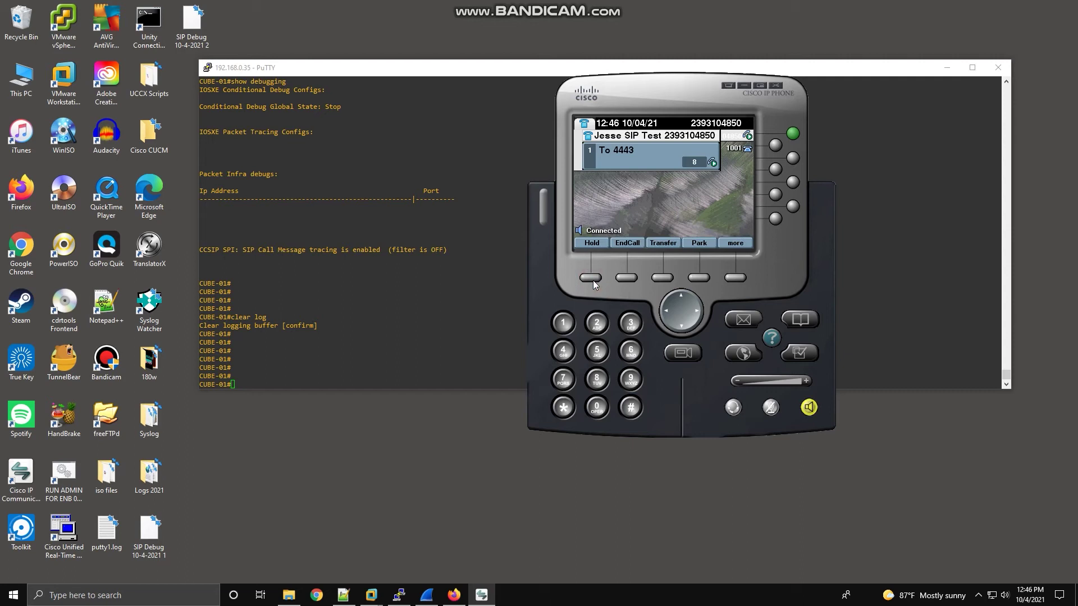
pyautogui.click(626, 278)
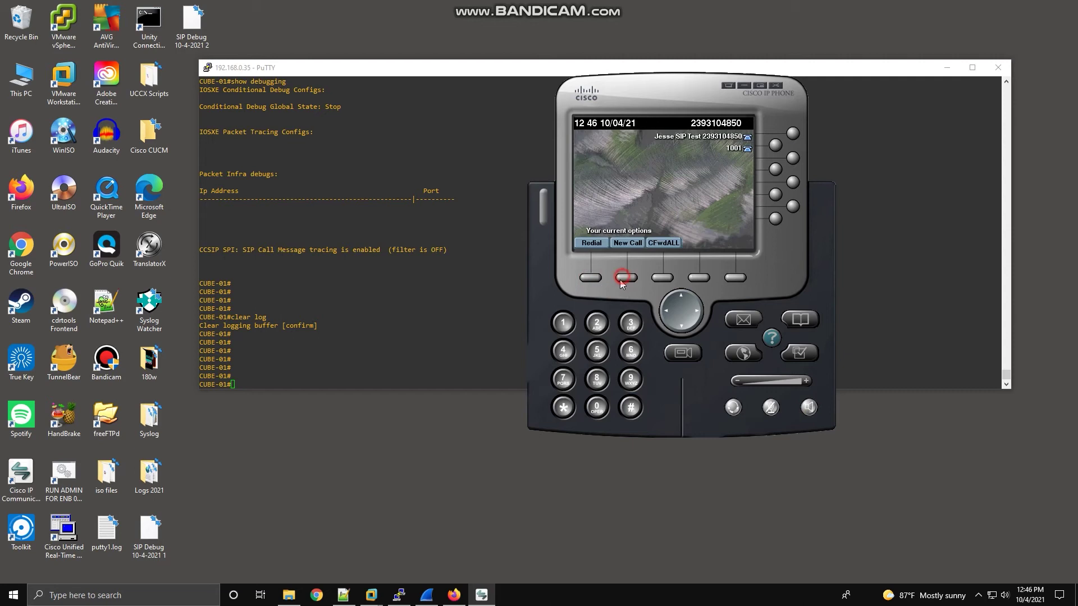
pyautogui.click(746, 86)
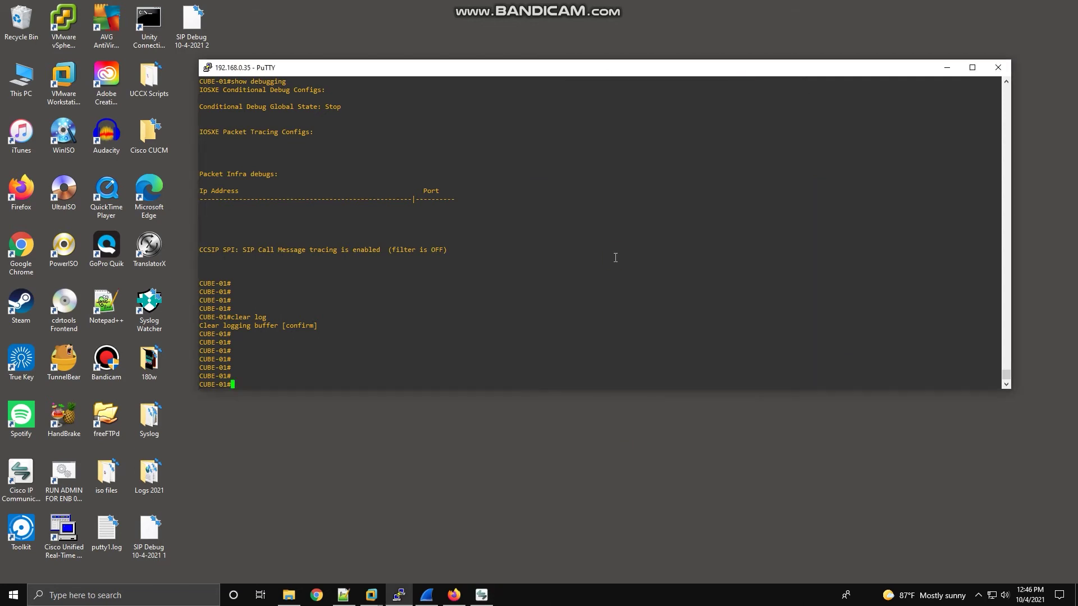
# Turn off all debugging on CUBE-01 again with 'u all'.
pyautogui.write('u all')
pyautogui.press('Return')
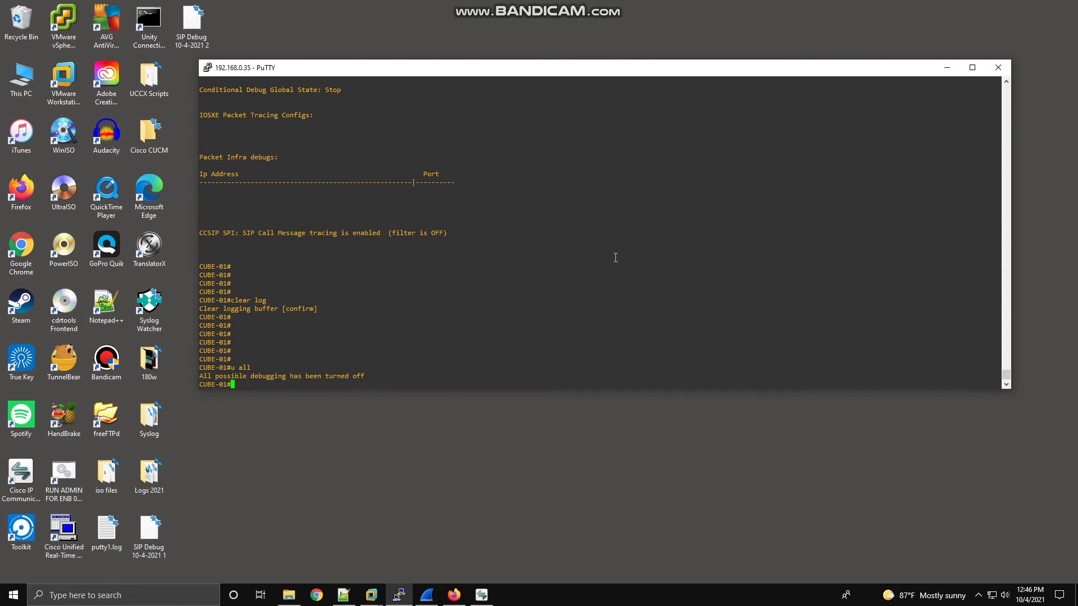
pyautogui.rightClick(367, 68)
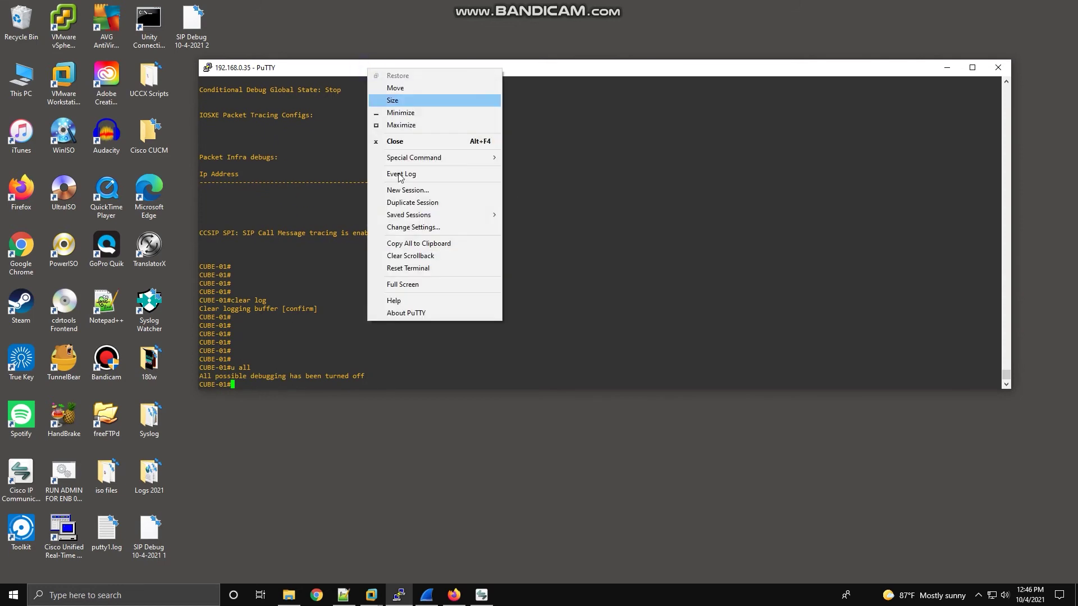
pyautogui.click(318, 68)
# Set PuTTY session logging to the Desktop file 'SIP Debug 10-4-2021 3' and apply.
pyautogui.rightClick(319, 68)
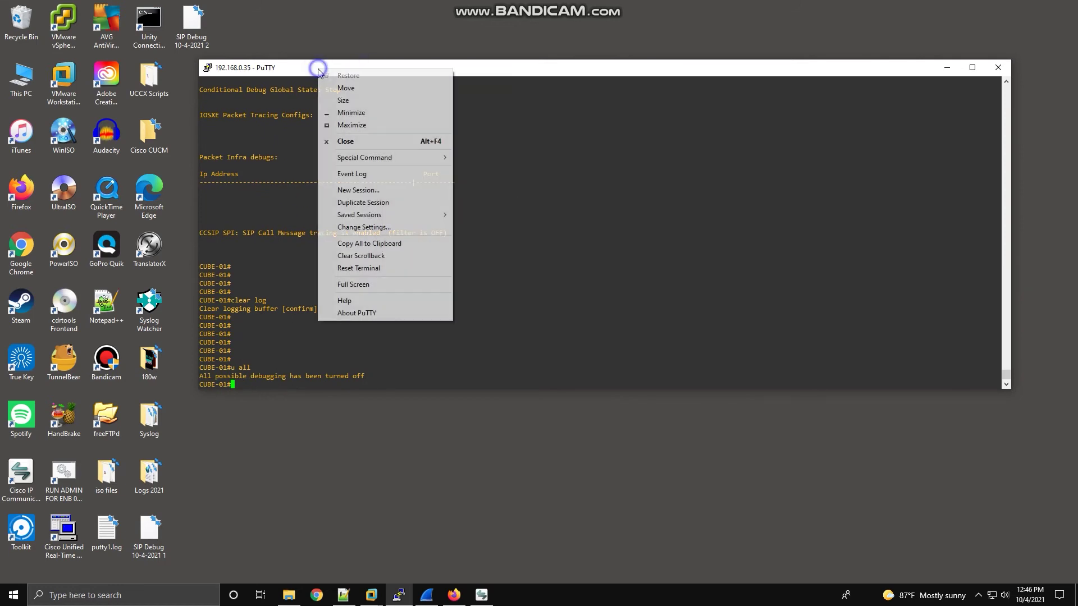
pyautogui.click(358, 228)
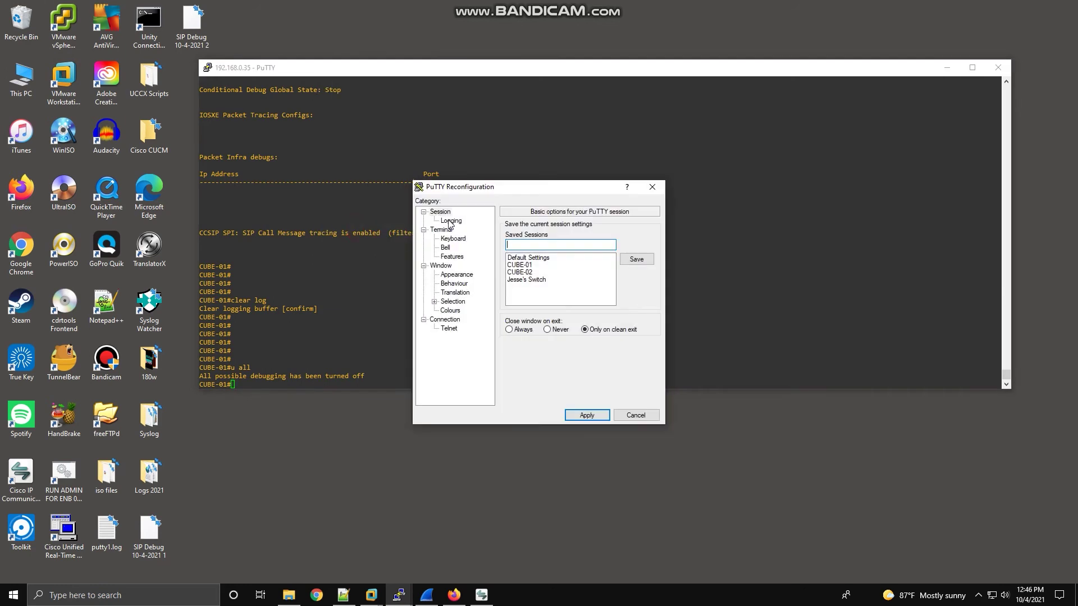
pyautogui.click(450, 221)
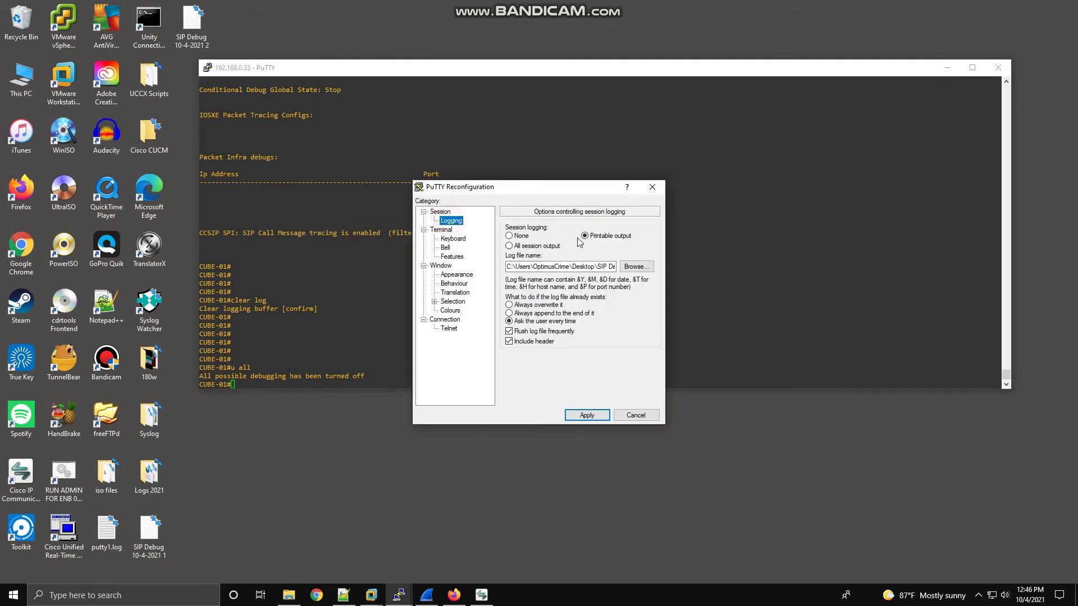
pyautogui.click(635, 267)
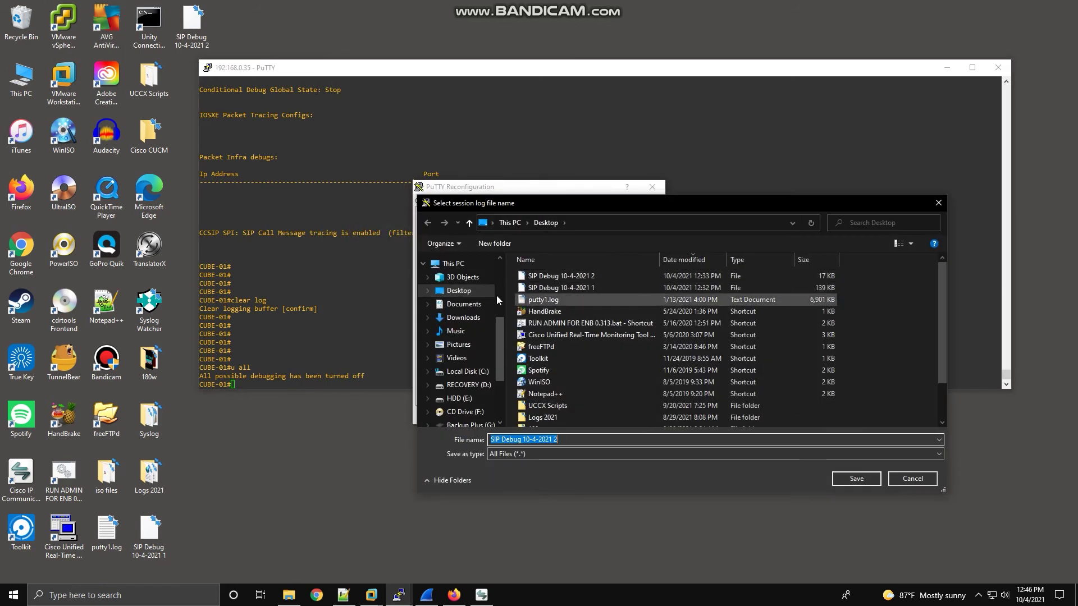
pyautogui.click(581, 439)
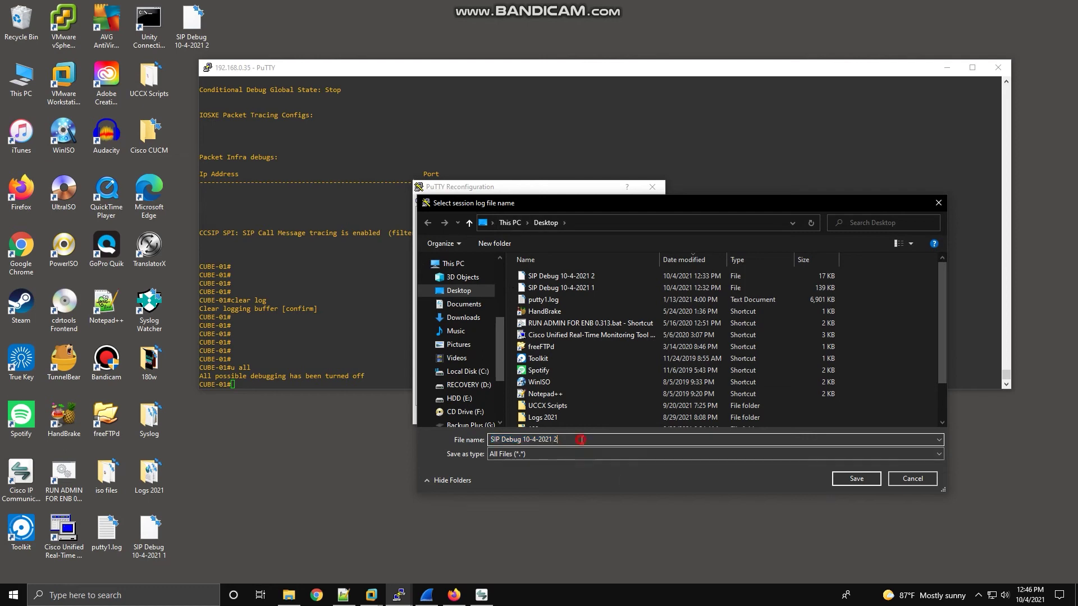
pyautogui.press('BackSpace')
pyautogui.write('3')
pyautogui.click(852, 478)
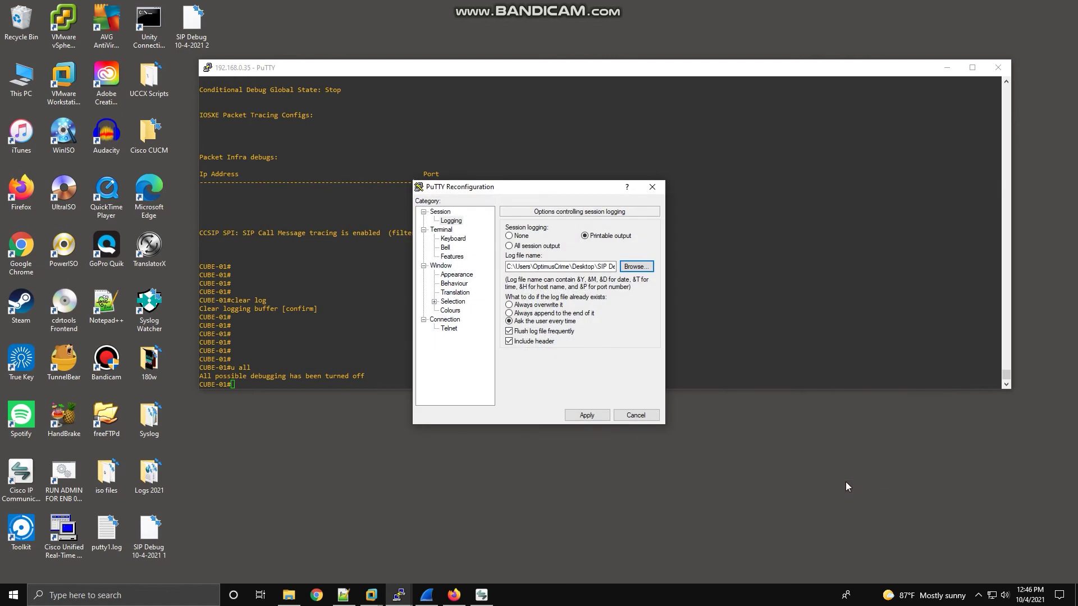
pyautogui.click(583, 416)
# Run 'show log' and page through CUBE-01's buffered SIP messages to the end.
pyautogui.click(496, 239)
pyautogui.write('show')
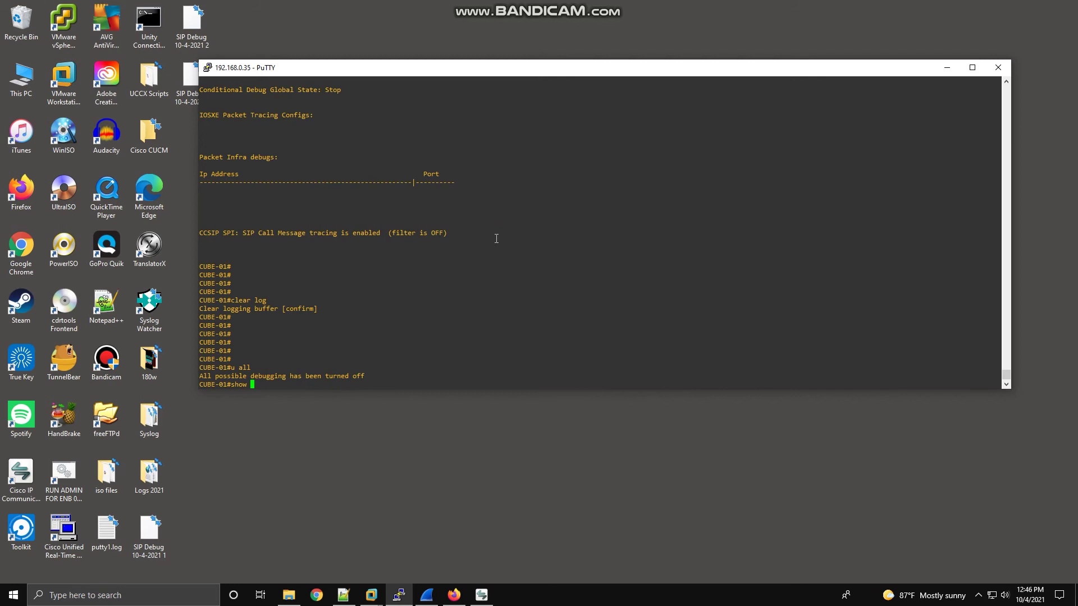
pyautogui.write('log')
pyautogui.press('Return')
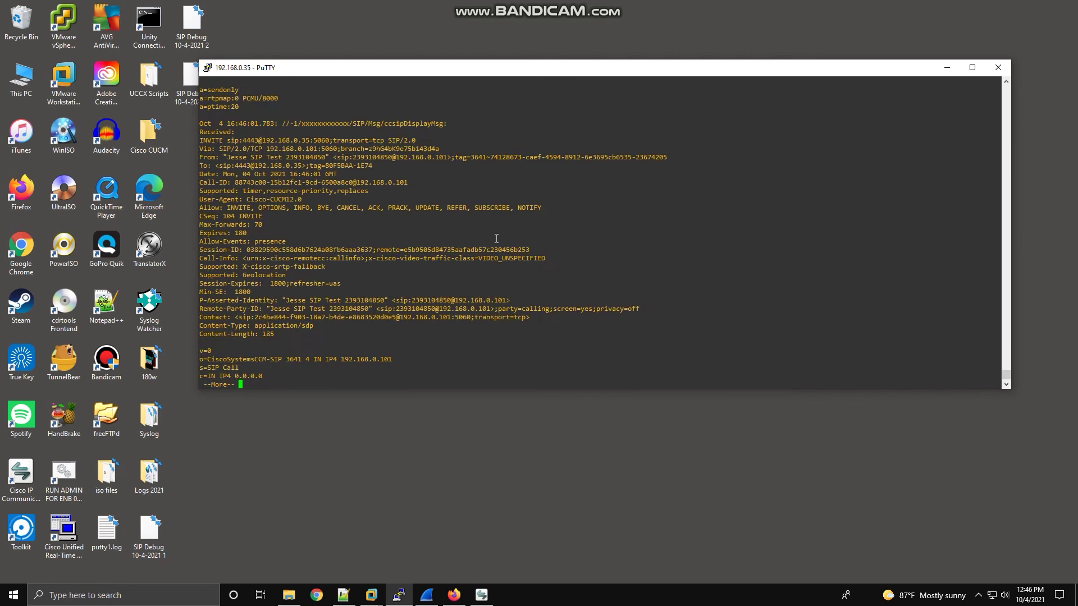
pyautogui.press('space')
pyautogui.press('space')
pyautogui.press('space')
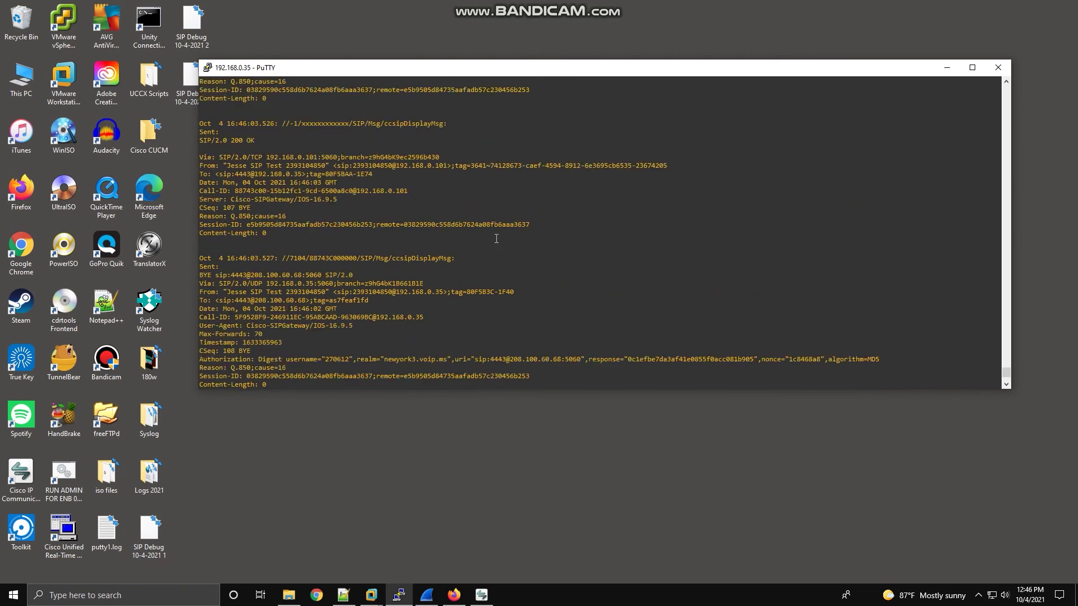
pyautogui.press('space')
pyautogui.press('space')
pyautogui.press('space')
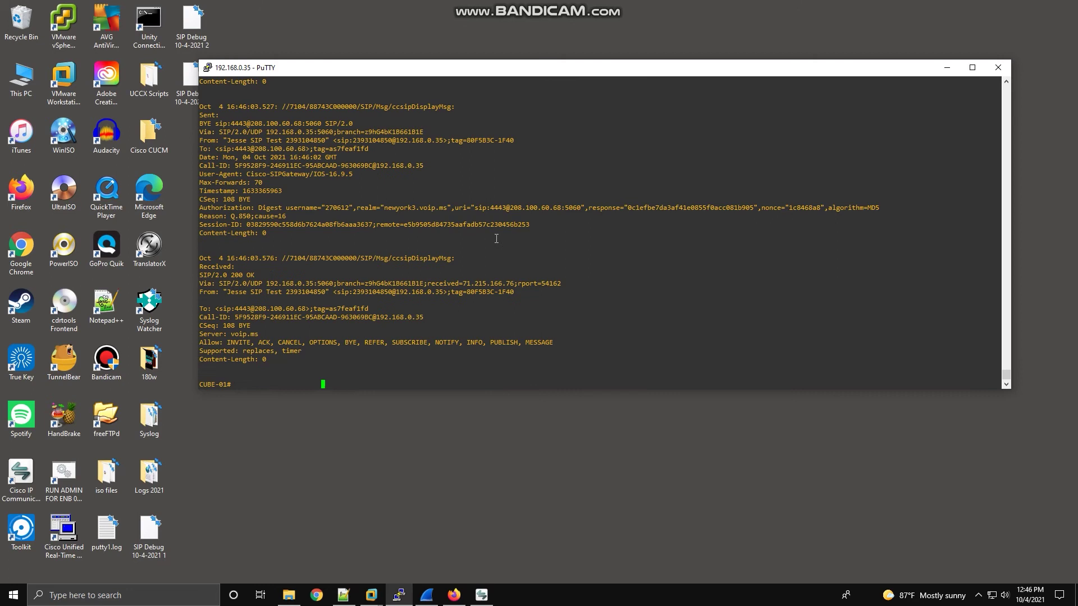
pyautogui.moveTo(469, 68); pyautogui.dragTo(493, 223)
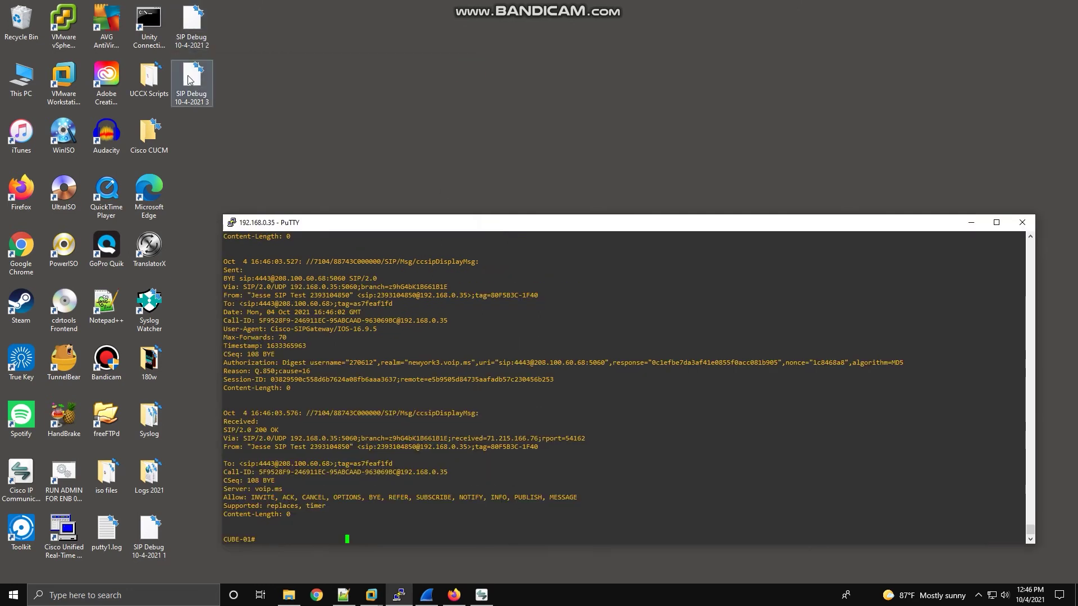
# Launch TranslatorX and load the 'SIP Debug 10-4-2021 3' log file into it.
pyautogui.click(101, 598)
pyautogui.write('transl')
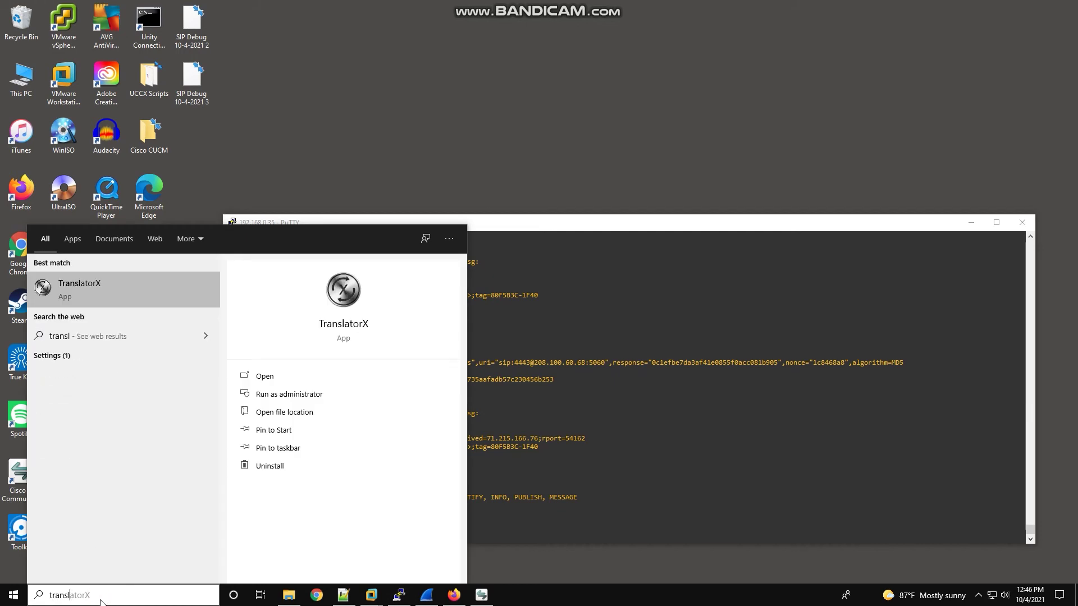
pyautogui.click(126, 304)
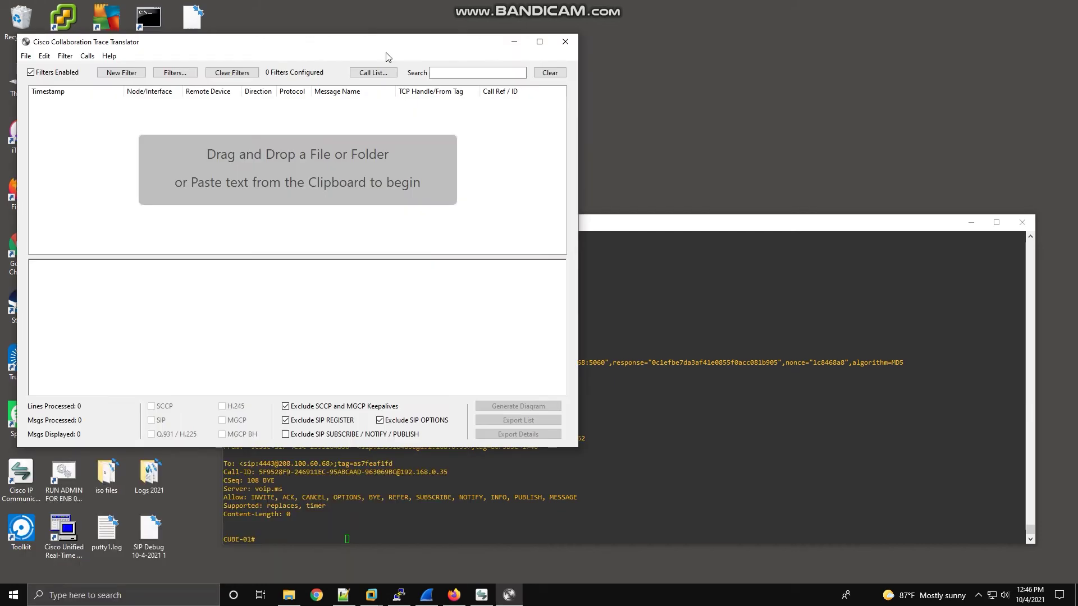
pyautogui.click(370, 37)
pyautogui.moveTo(731, 33); pyautogui.dragTo(606, 55)
pyautogui.click(193, 80)
pyautogui.moveTo(193, 80)
pyautogui.mouseDown()
pyautogui.moveTo(517, 217)
pyautogui.moveTo(480, 219)
pyautogui.mouseUp()
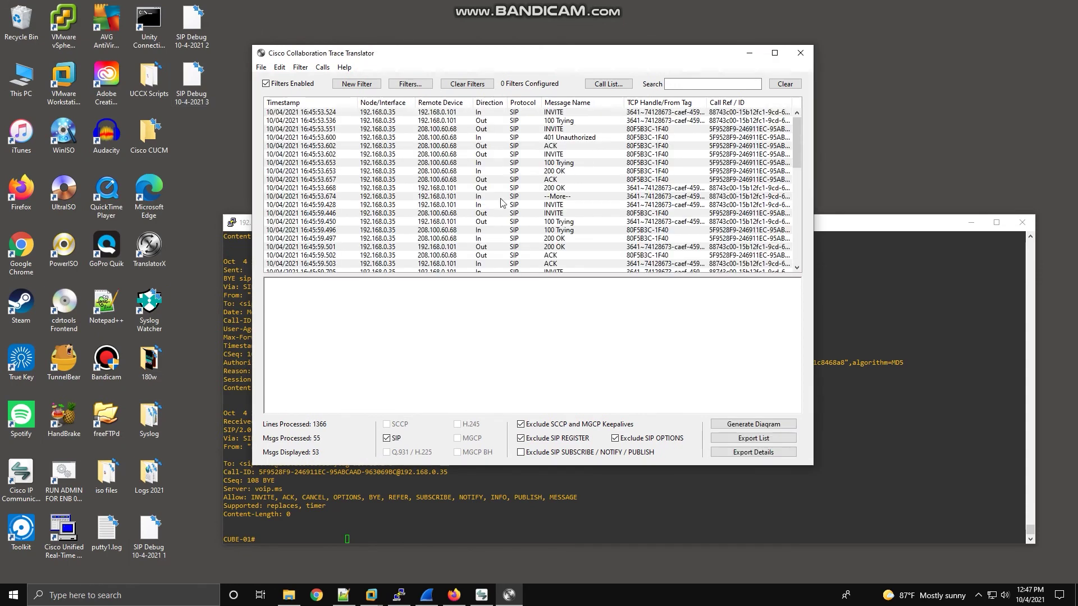
# Display the full text of the first INVITE message.
pyautogui.scroll(-5, 527, 203)
pyautogui.scroll(5, 528, 204)
pyautogui.click(547, 113)
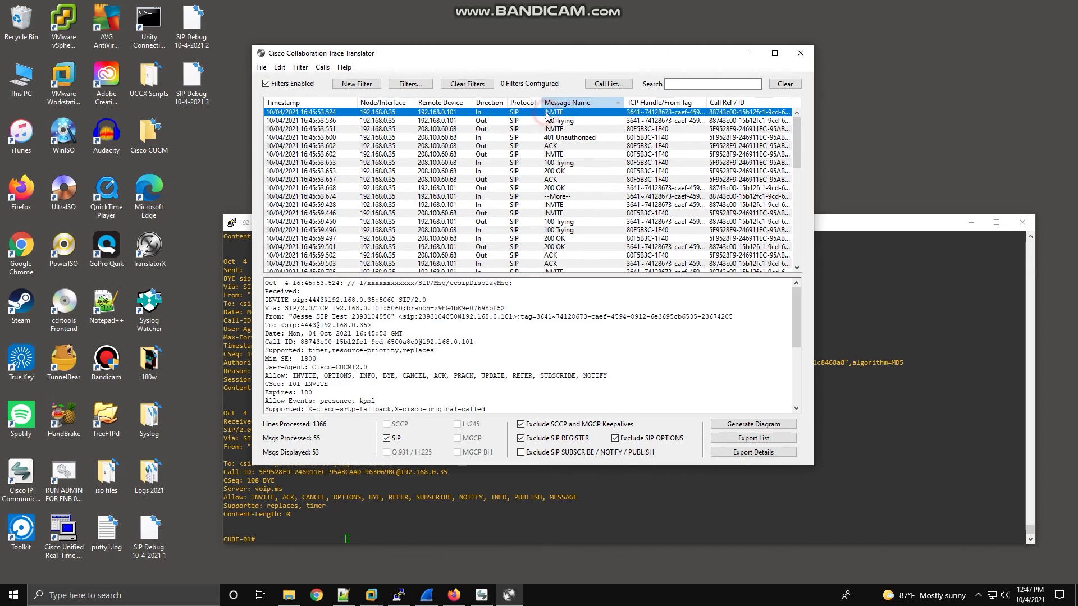
pyautogui.scroll(-5, 513, 366)
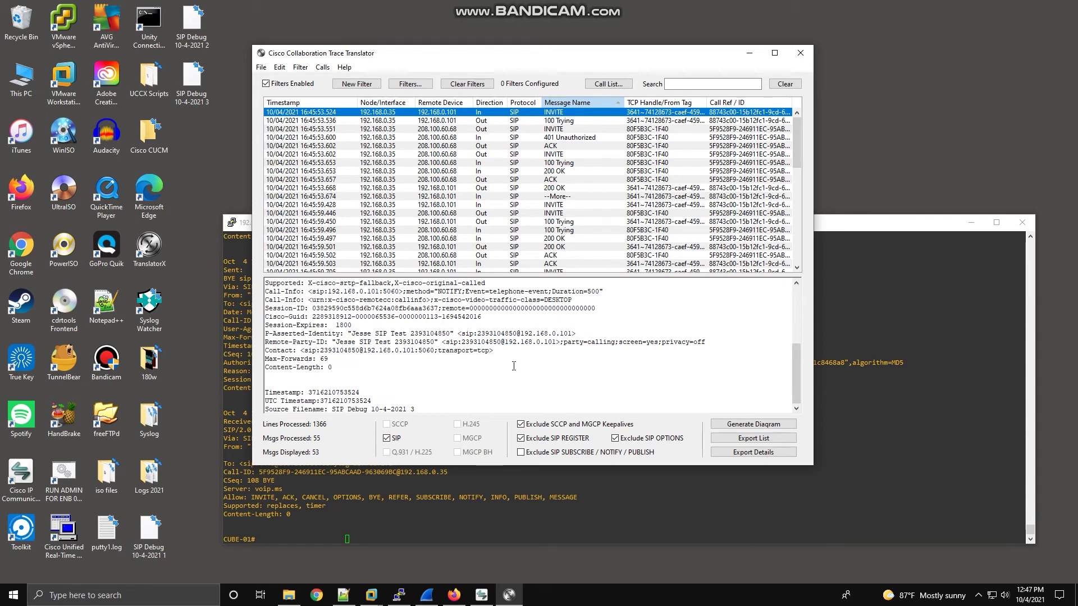
pyautogui.scroll(5, 514, 366)
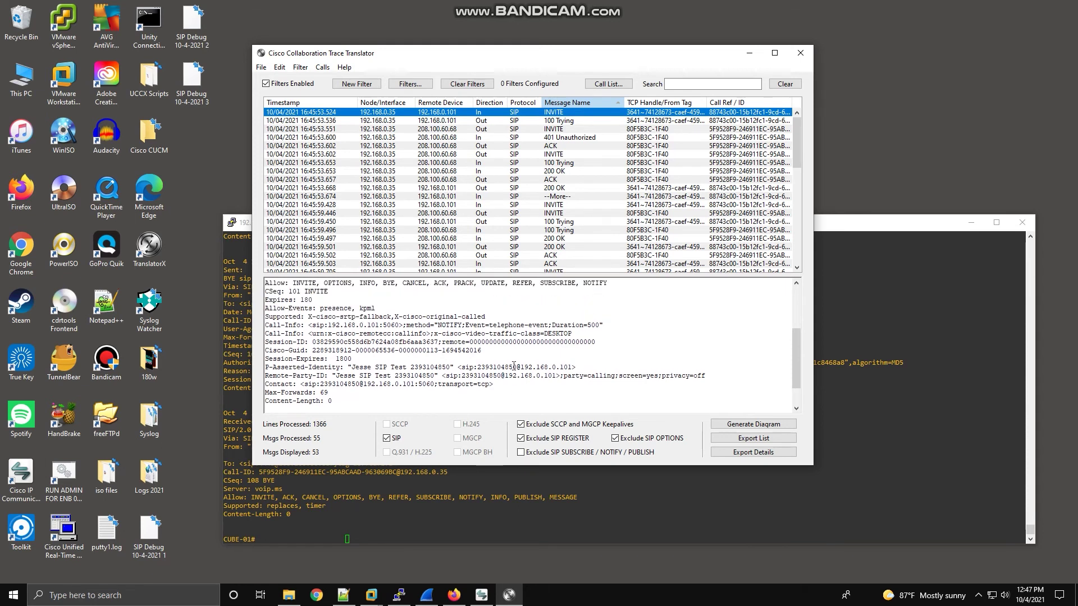
# Open the Call List, select the call to 4443, and generate a filter from it.
pyautogui.click(606, 87)
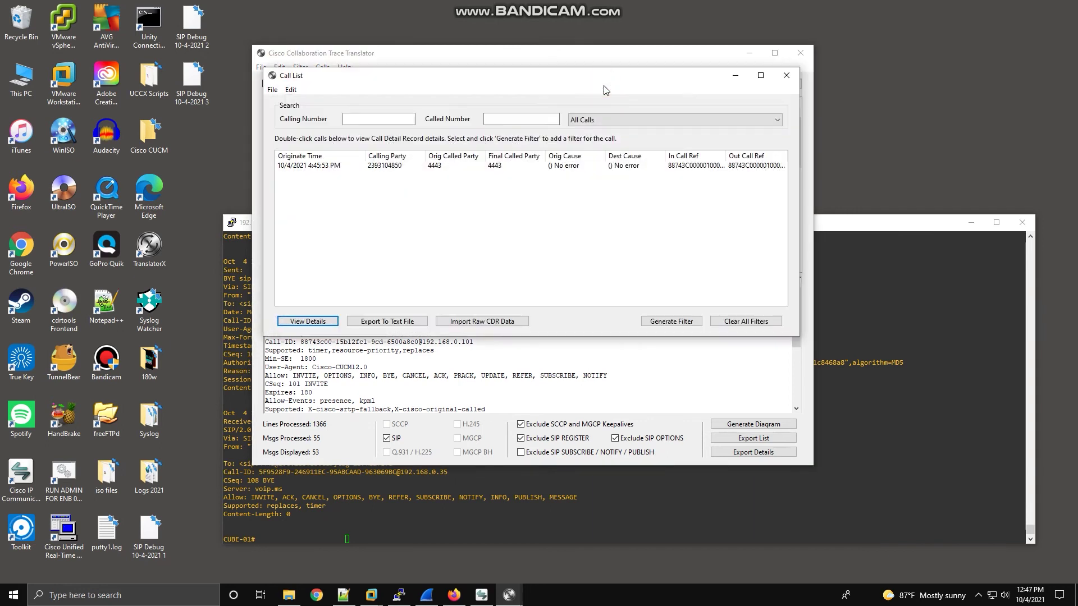
pyautogui.click(610, 72)
pyautogui.moveTo(616, 119); pyautogui.dragTo(615, 145)
pyautogui.click(327, 241)
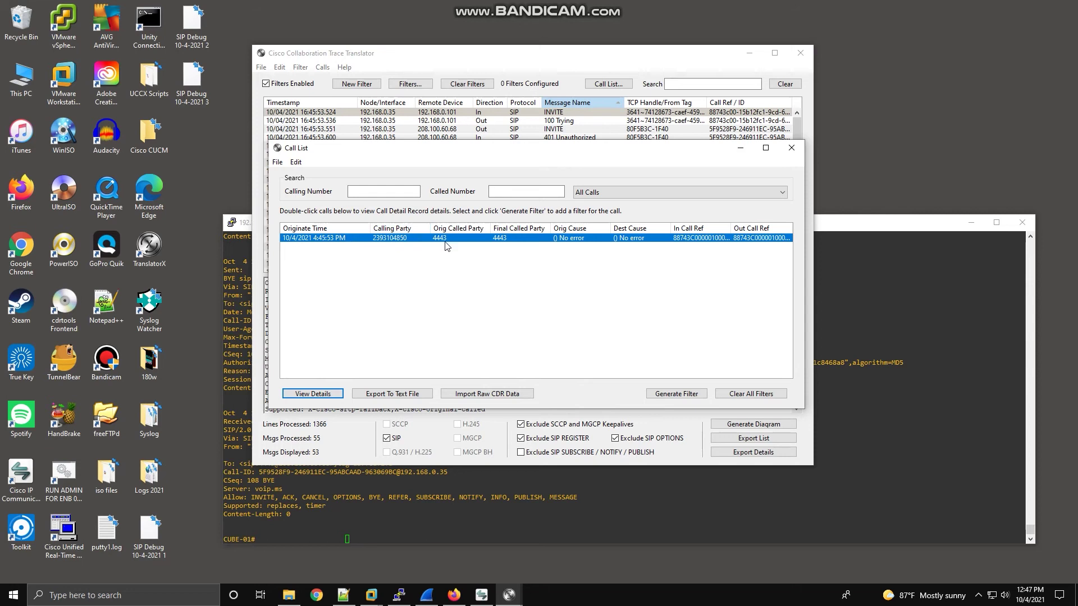
pyautogui.click(701, 396)
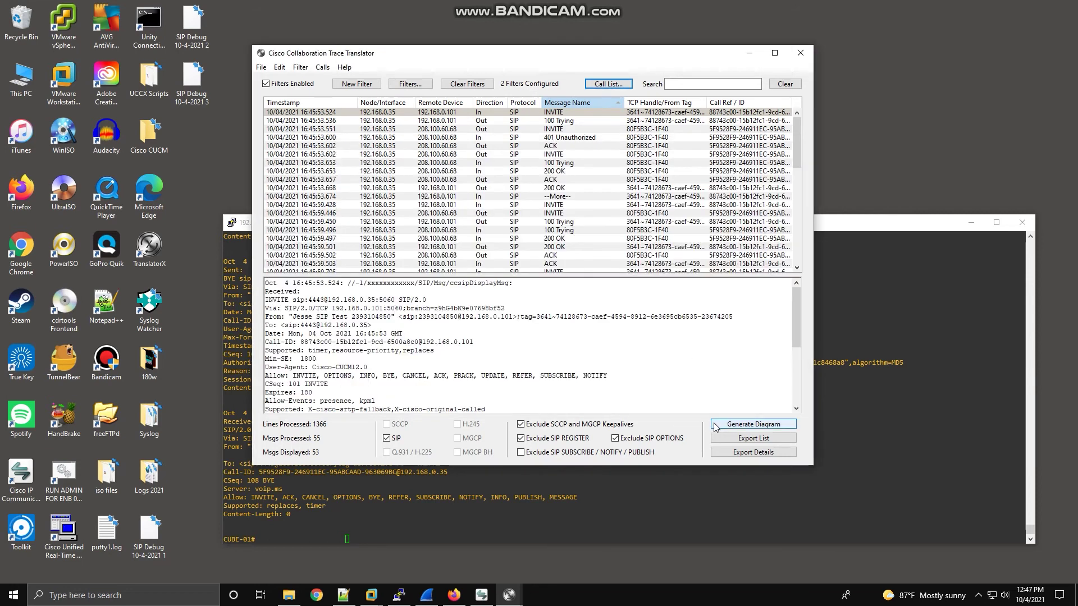
pyautogui.moveTo(674, 60); pyautogui.dragTo(682, 57)
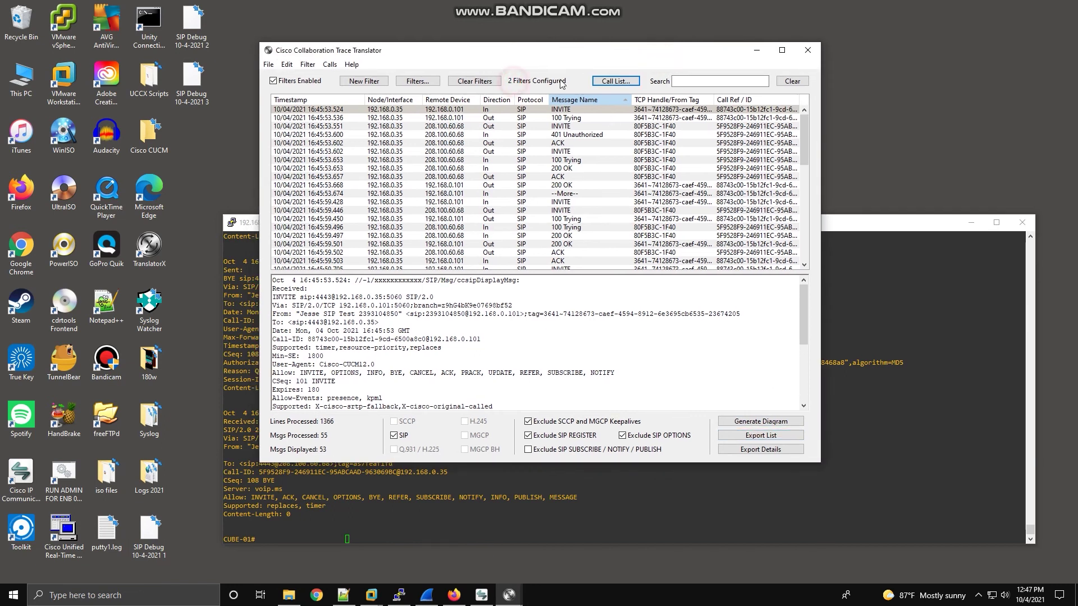
# Generate the call flow diagram and inspect the first INVITE message.
pyautogui.click(761, 421)
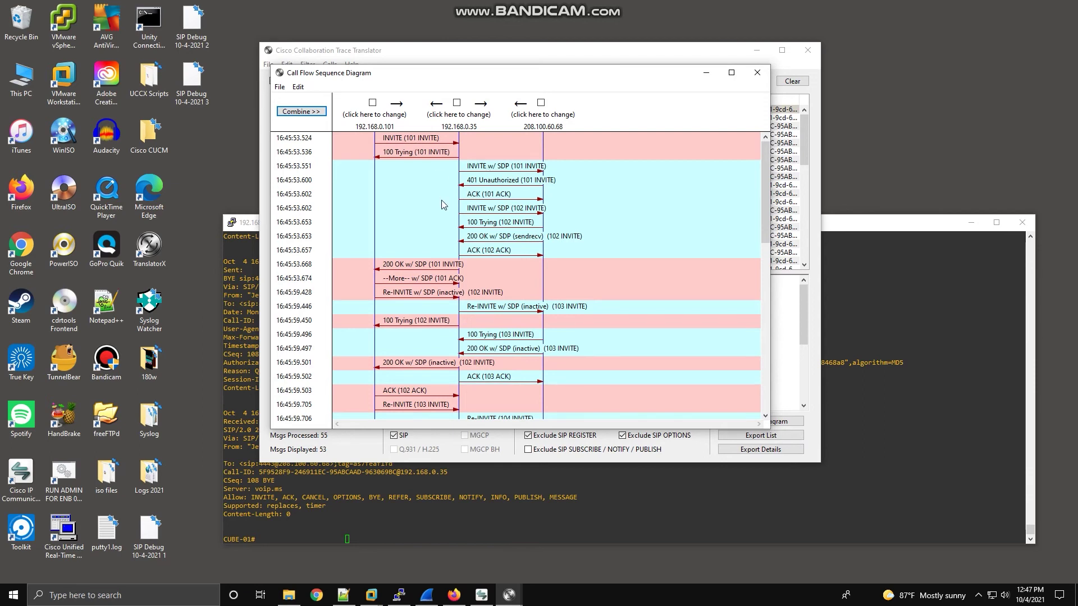
pyautogui.click(415, 142)
pyautogui.click(429, 148)
# Label endpoints 192.168.0.101, 192.168.0.35 and 208.100.60.68 as CUCM, CUBE and ITSP.
pyautogui.click(379, 116)
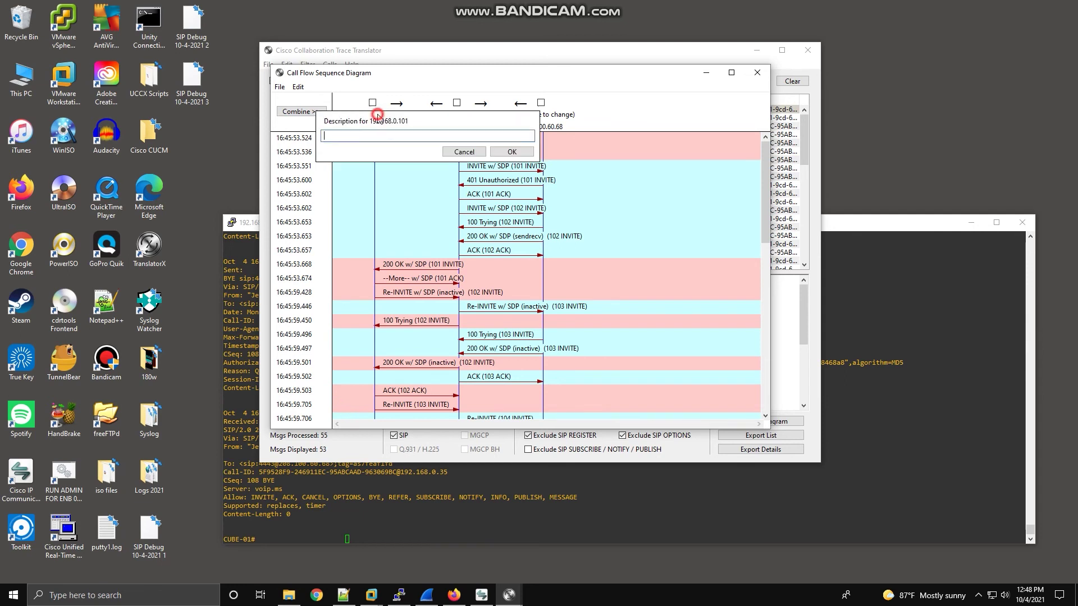
pyautogui.write('CUCM')
pyautogui.press('Return')
pyautogui.click(451, 126)
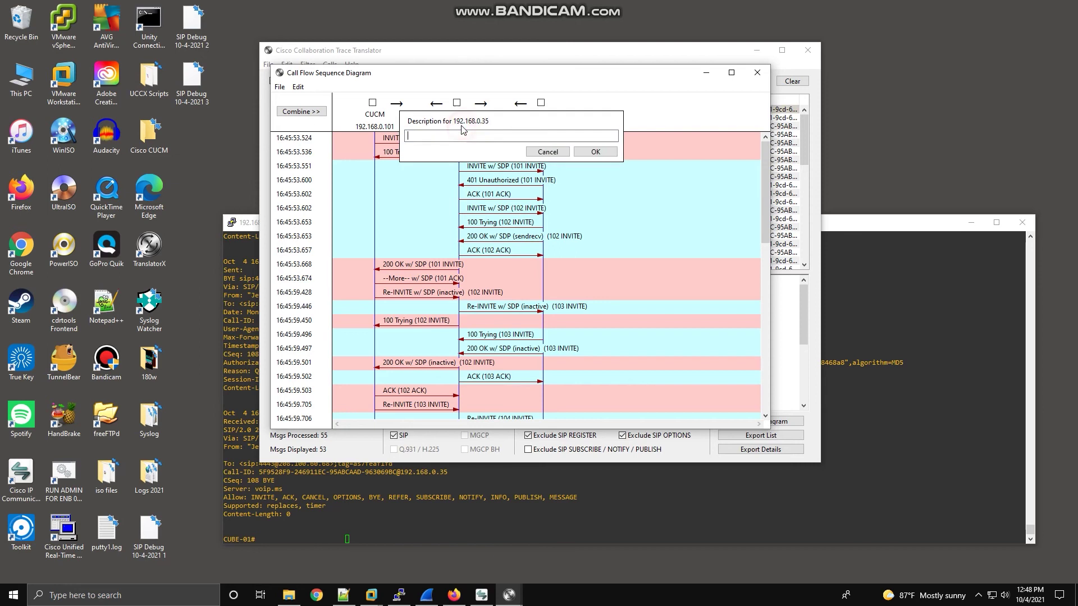
pyautogui.write('CUVBE')
pyautogui.press('Return')
pyautogui.click(557, 108)
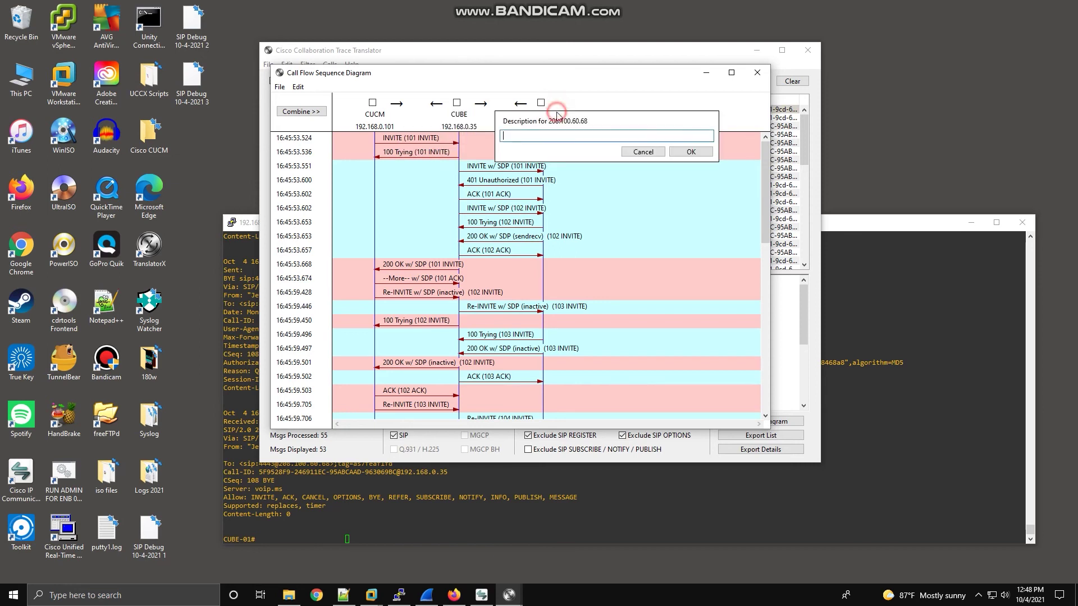
pyautogui.write('ITSP')
pyautogui.press('Return')
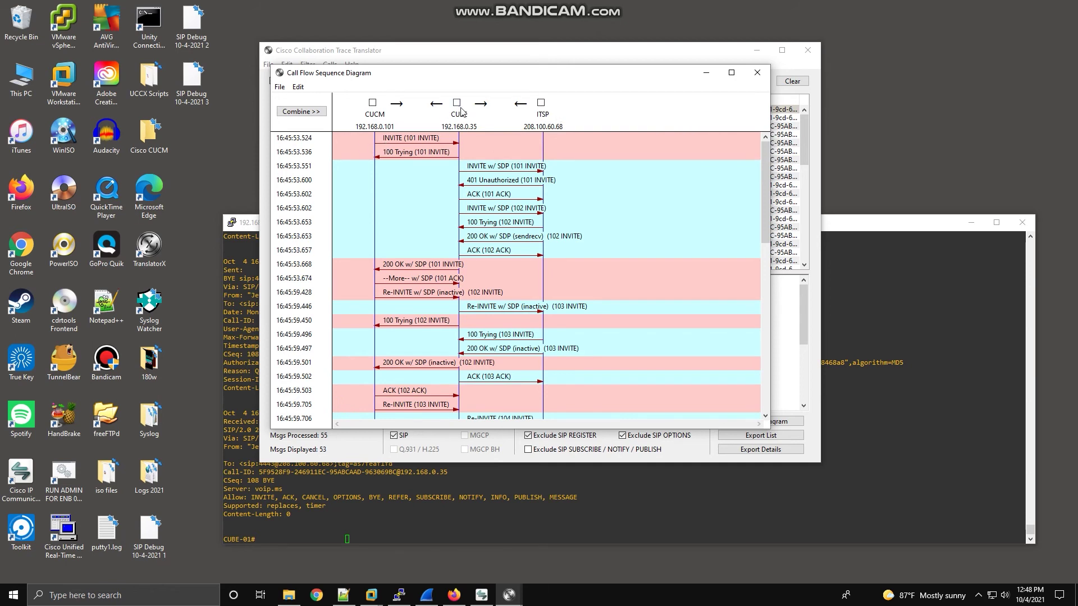
pyautogui.click(394, 139)
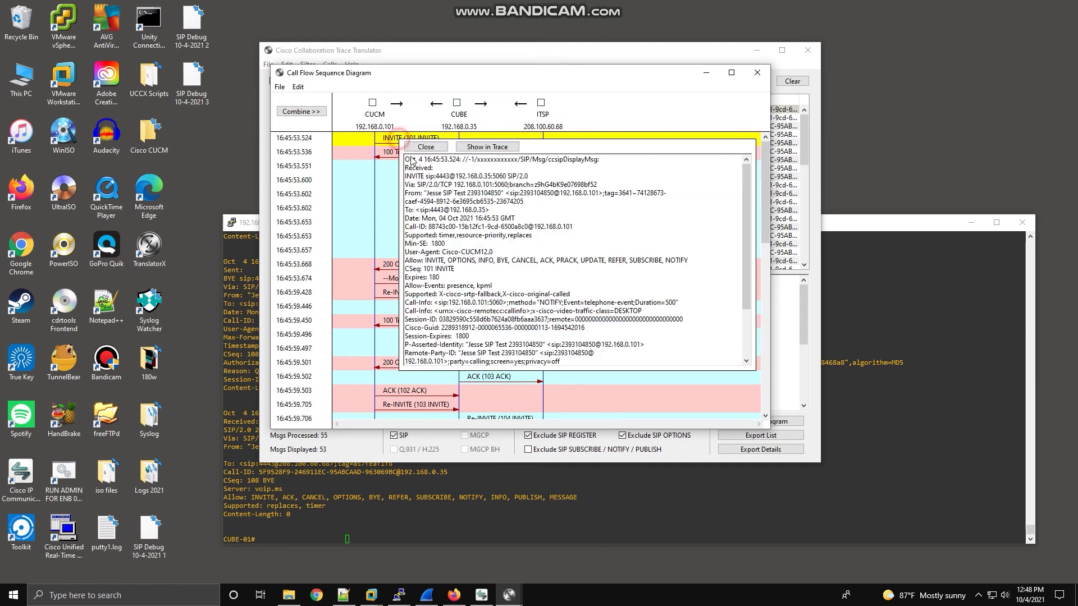
pyautogui.click(425, 149)
pyautogui.click(505, 168)
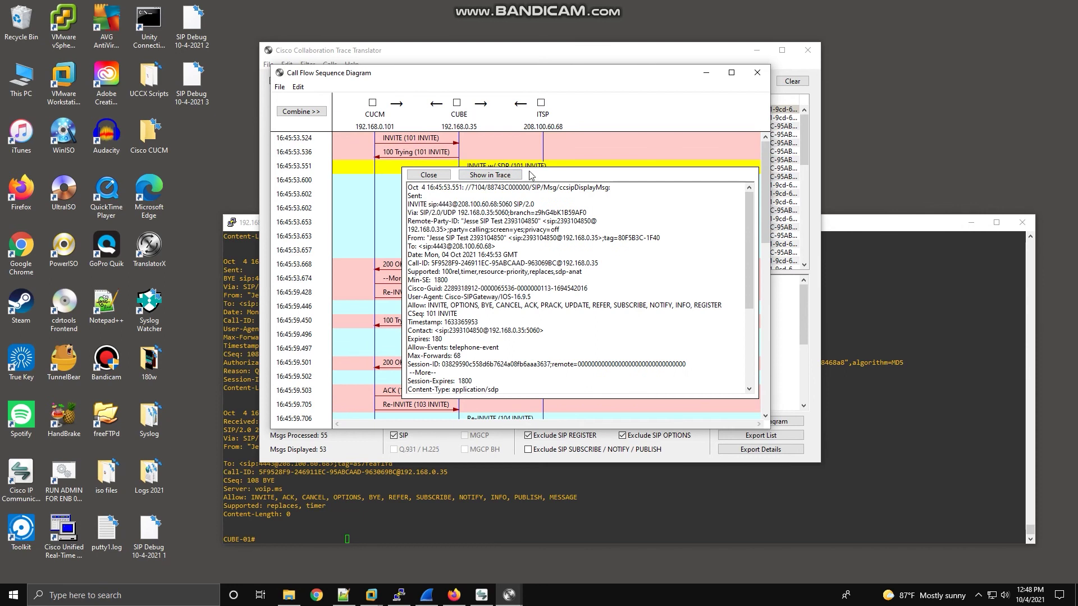
pyautogui.click(543, 169)
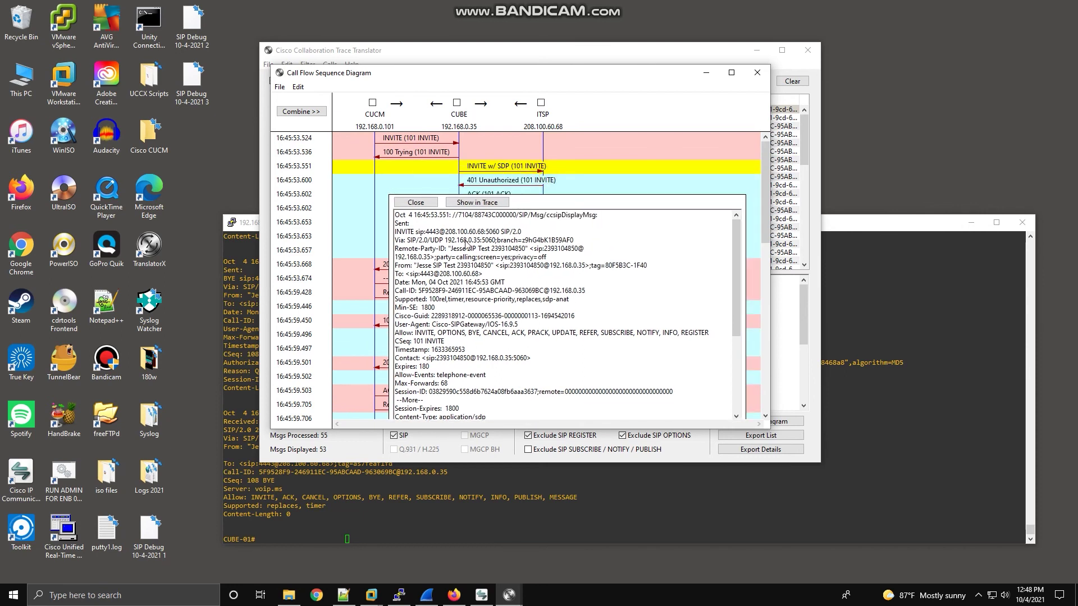
pyautogui.click(425, 204)
pyautogui.click(516, 181)
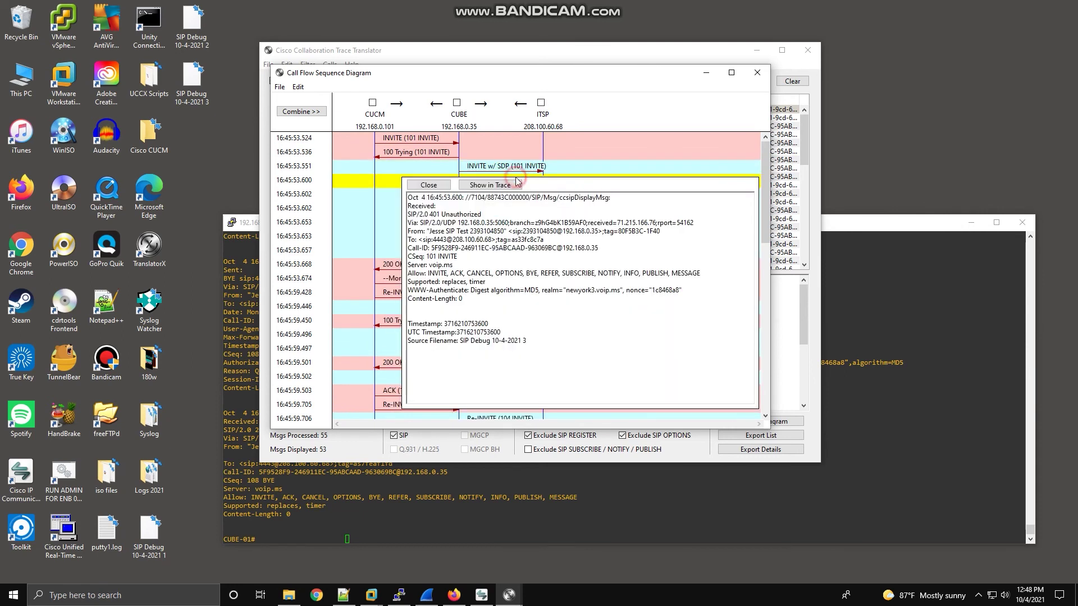
pyautogui.click(444, 186)
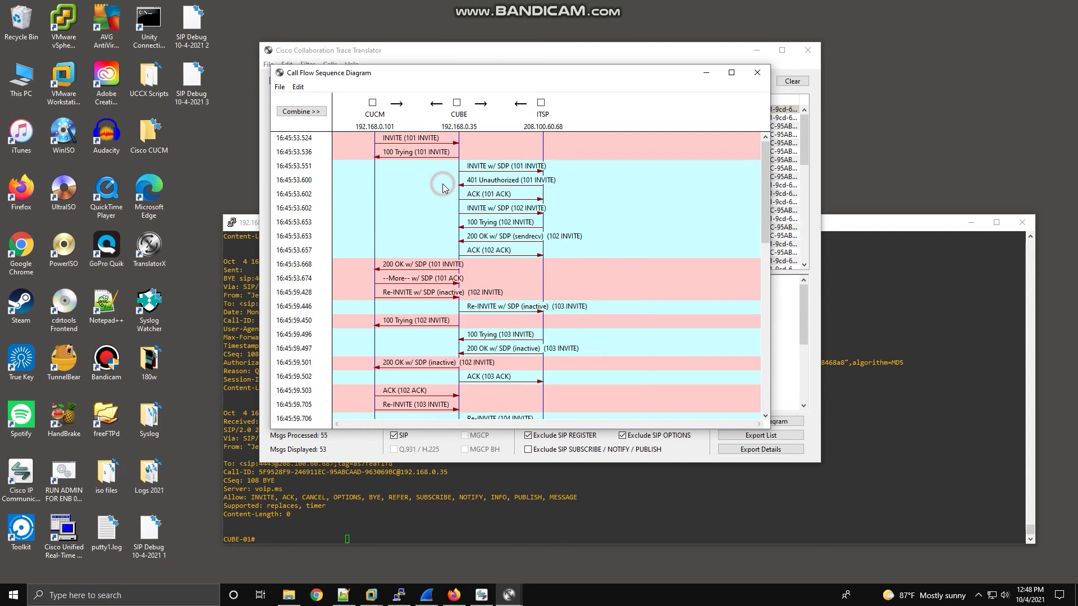
pyautogui.click(494, 209)
pyautogui.scroll(-5, 479, 277)
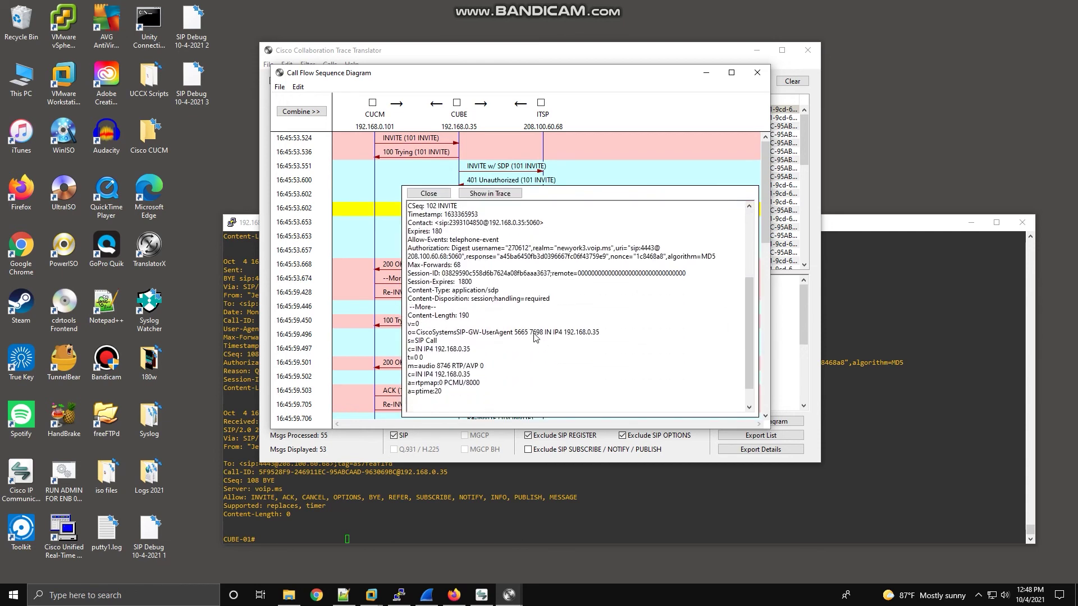
pyautogui.click(436, 193)
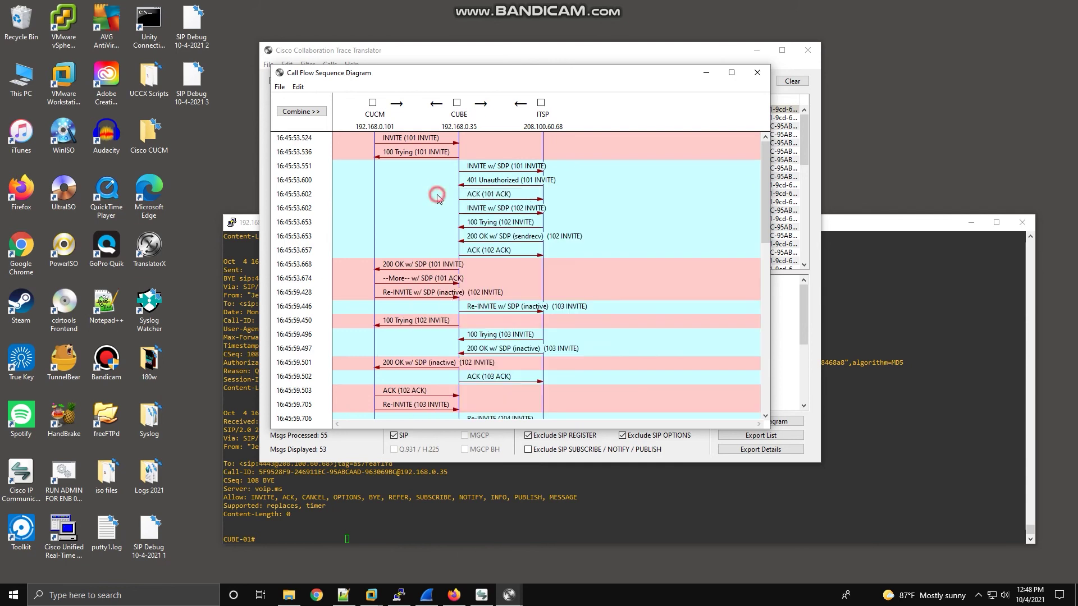
pyautogui.click(526, 237)
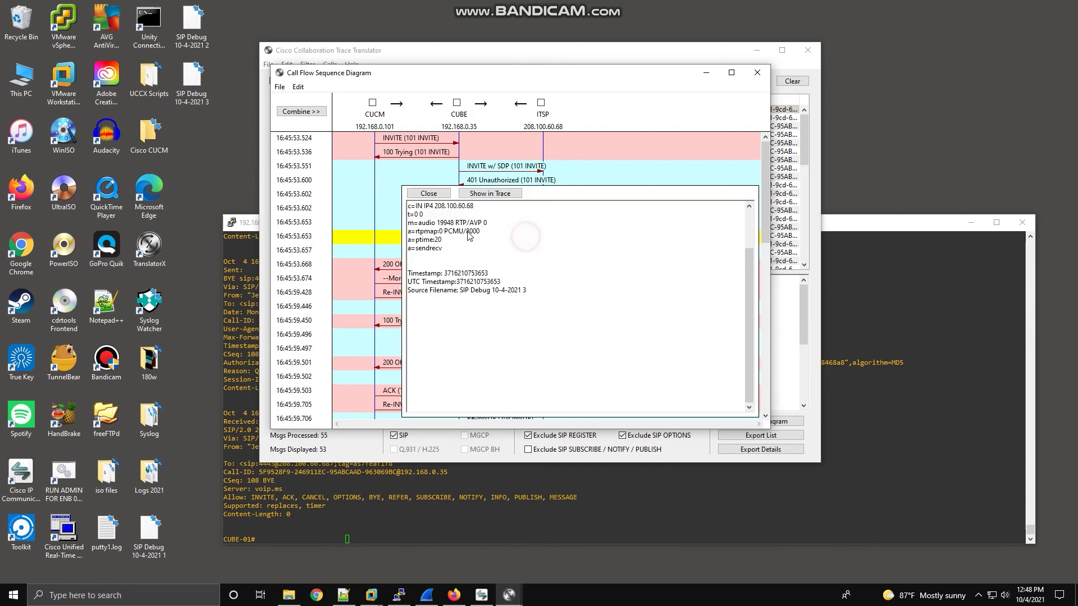
pyautogui.click(435, 195)
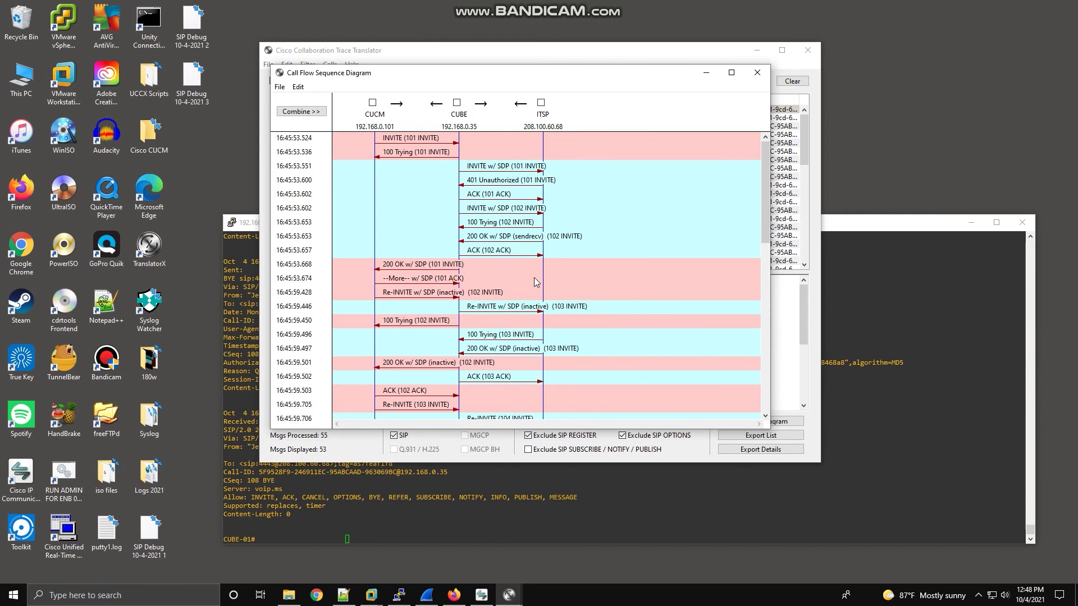
# Scroll the TranslatorX call flow diagram down to the BYE messages and back up.
pyautogui.scroll(-1, 535, 306)
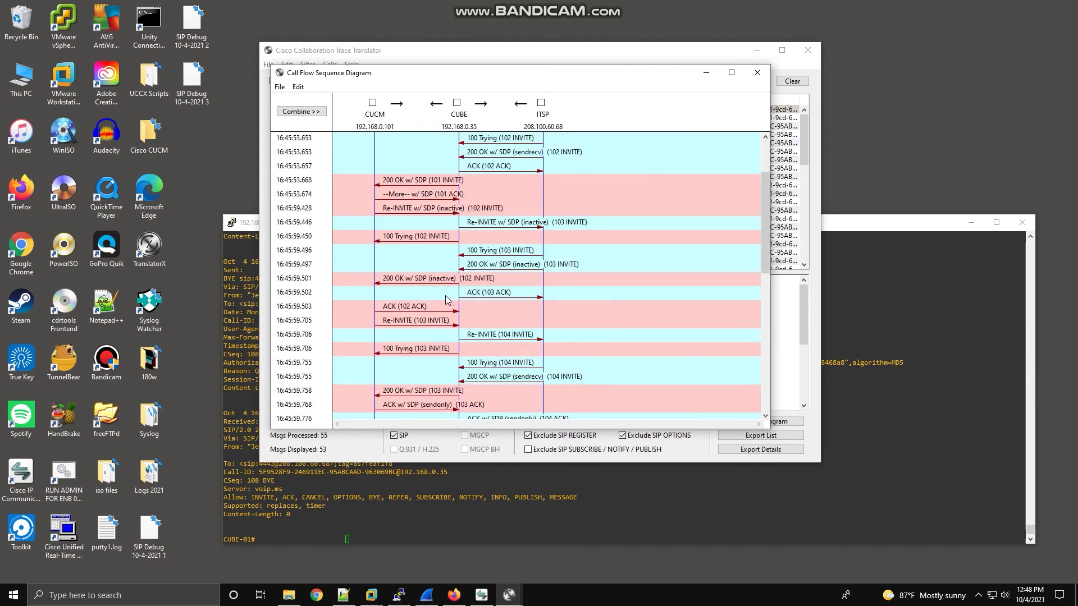
pyautogui.scroll(-3, 448, 289)
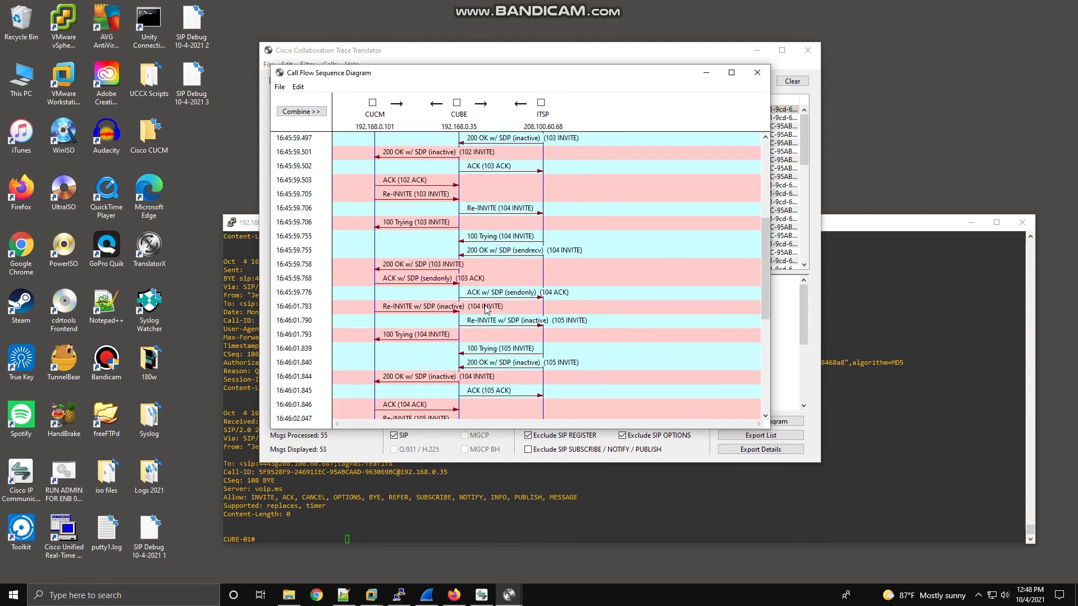
pyautogui.scroll(-5, 479, 332)
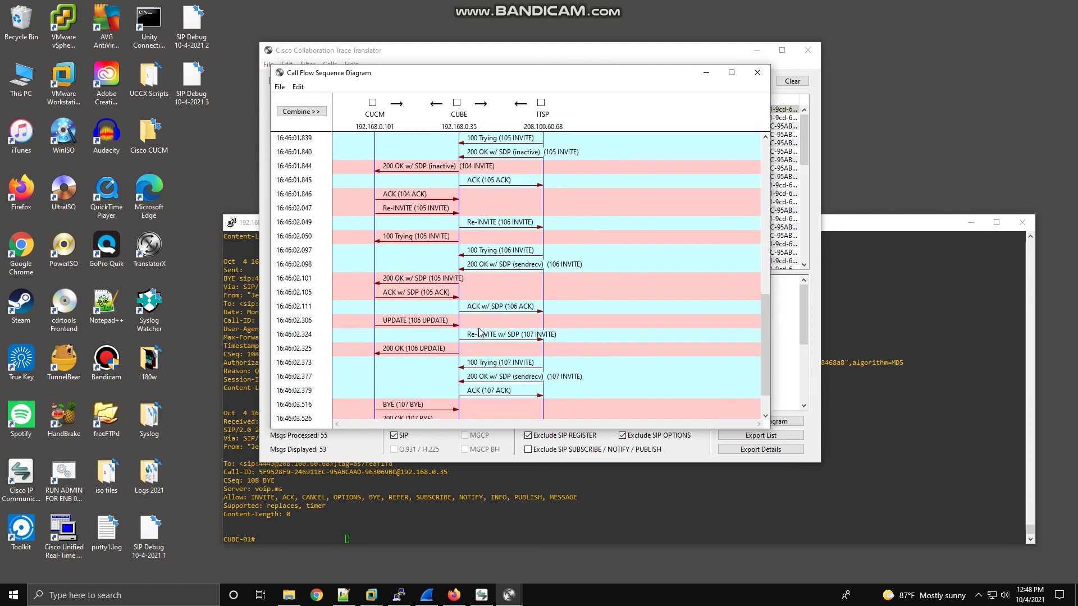
pyautogui.scroll(-1, 479, 331)
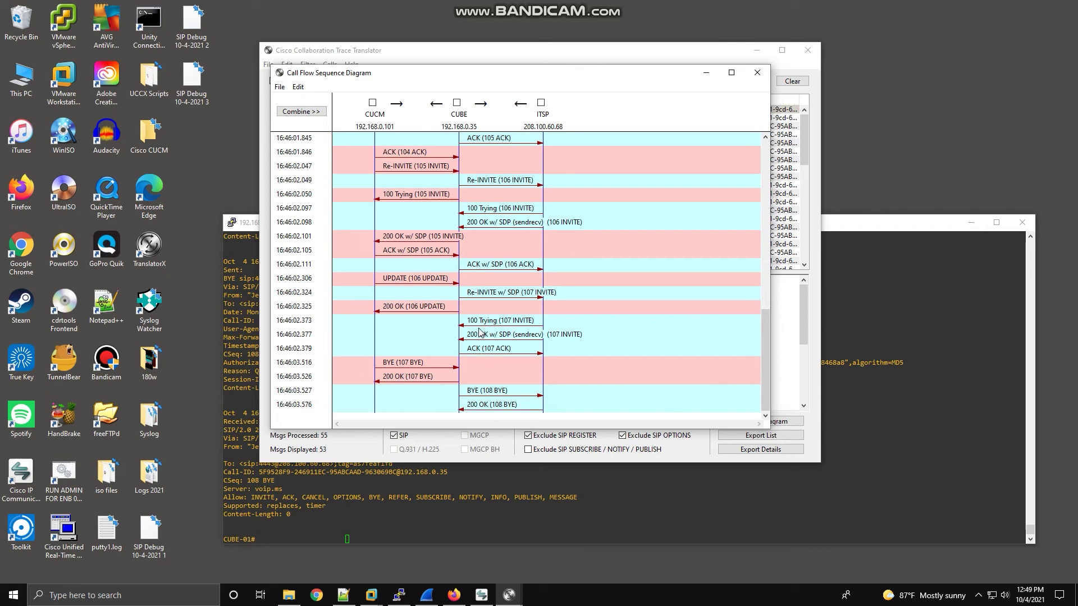
pyautogui.scroll(8, 480, 331)
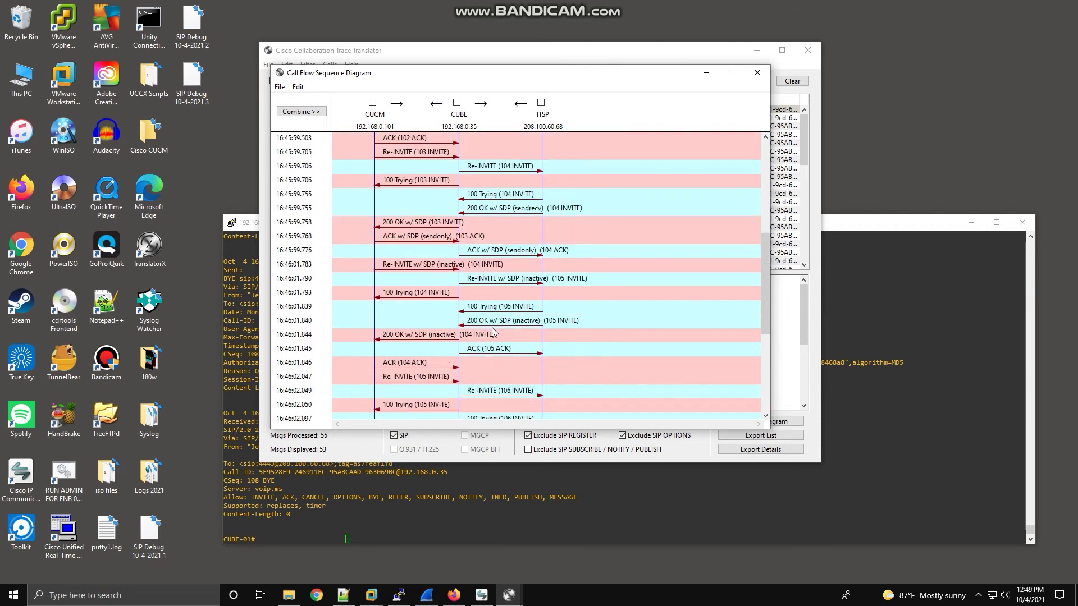
pyautogui.scroll(2, 492, 331)
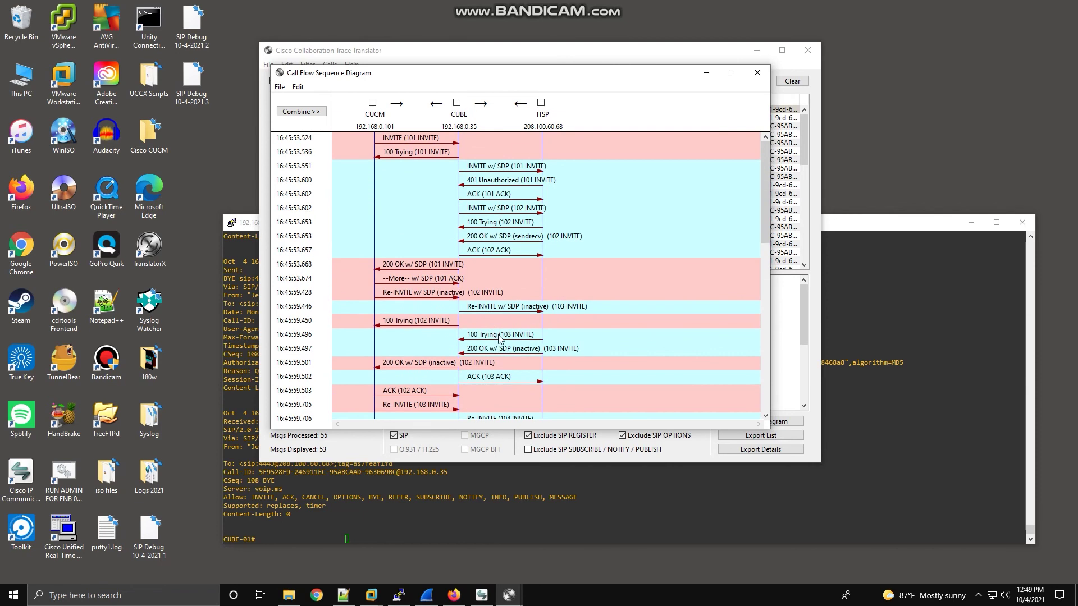
pyautogui.scroll(-11, 500, 337)
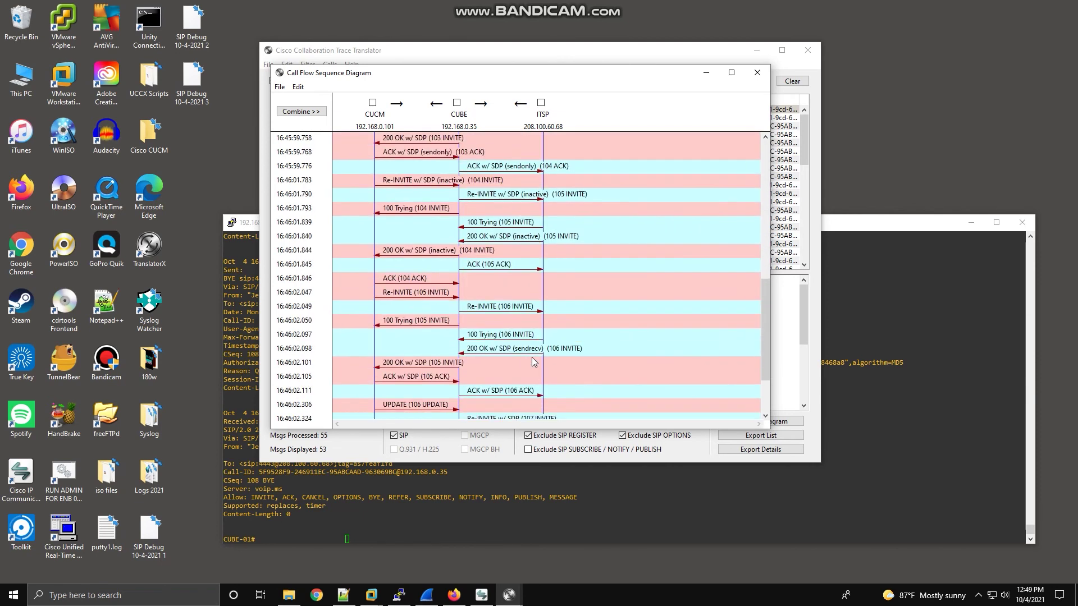
pyautogui.scroll(11, 533, 362)
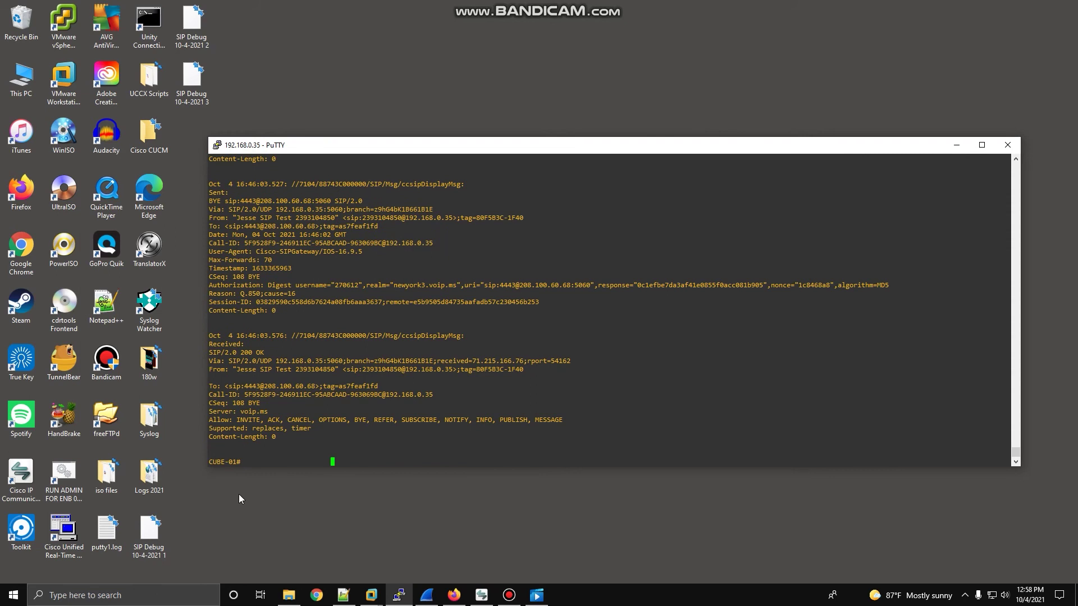
# Launch the Real-Time Monitoring Tool and connect to host 192.168.0.101.
pyautogui.doubleClick(60, 536)
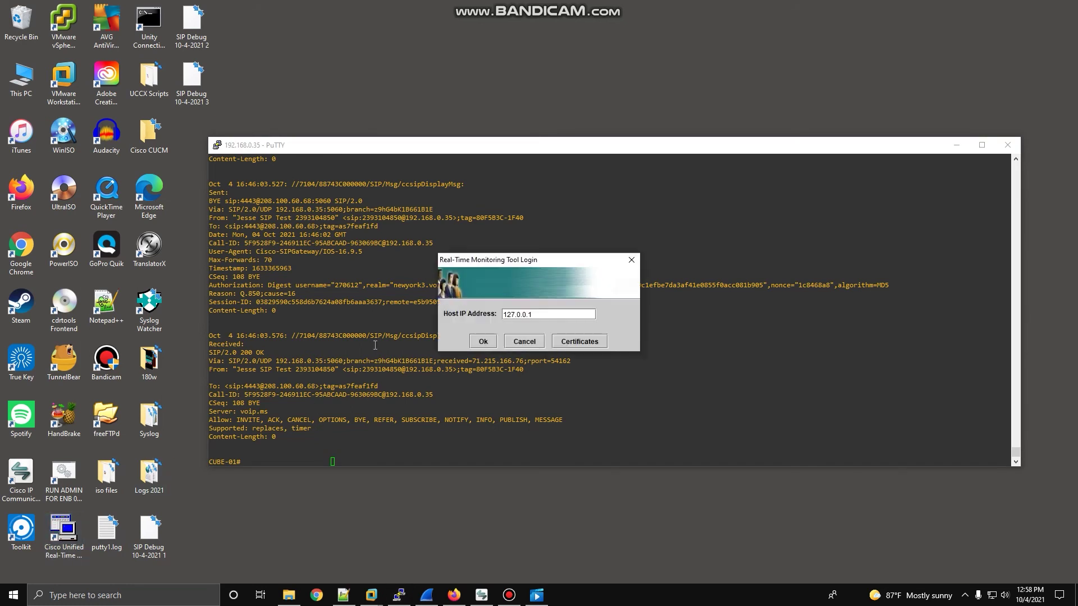
pyautogui.tripleClick(542, 314)
pyautogui.press('BackSpace')
pyautogui.write('192.168.0.101')
pyautogui.click(484, 342)
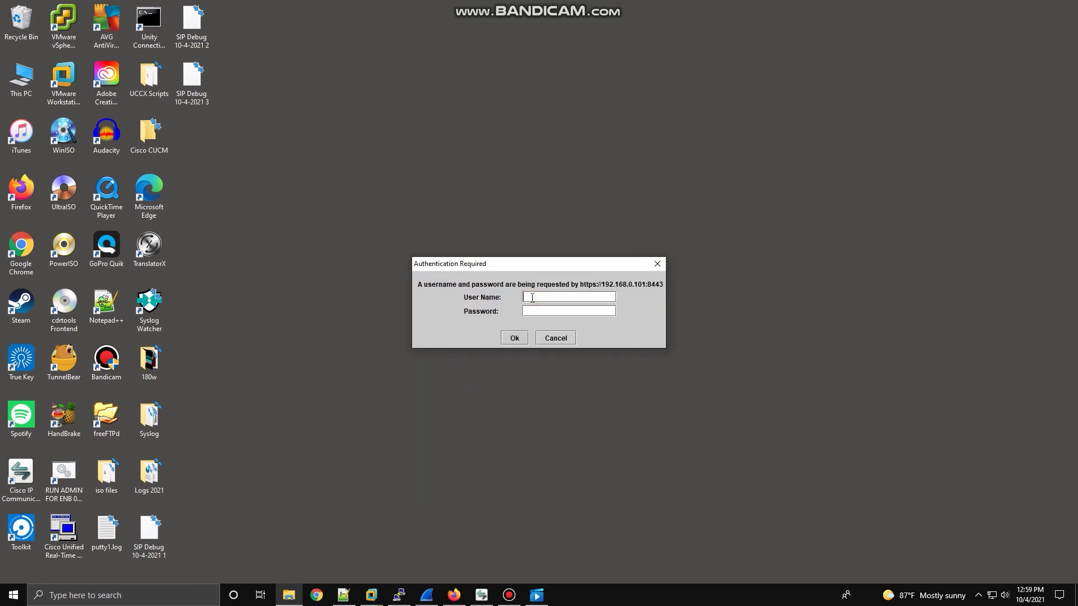
# Log in with the account username and password.
pyautogui.write('jesse')
pyautogui.press('Tab')
pyautogui.write('password')
pyautogui.press('Return')
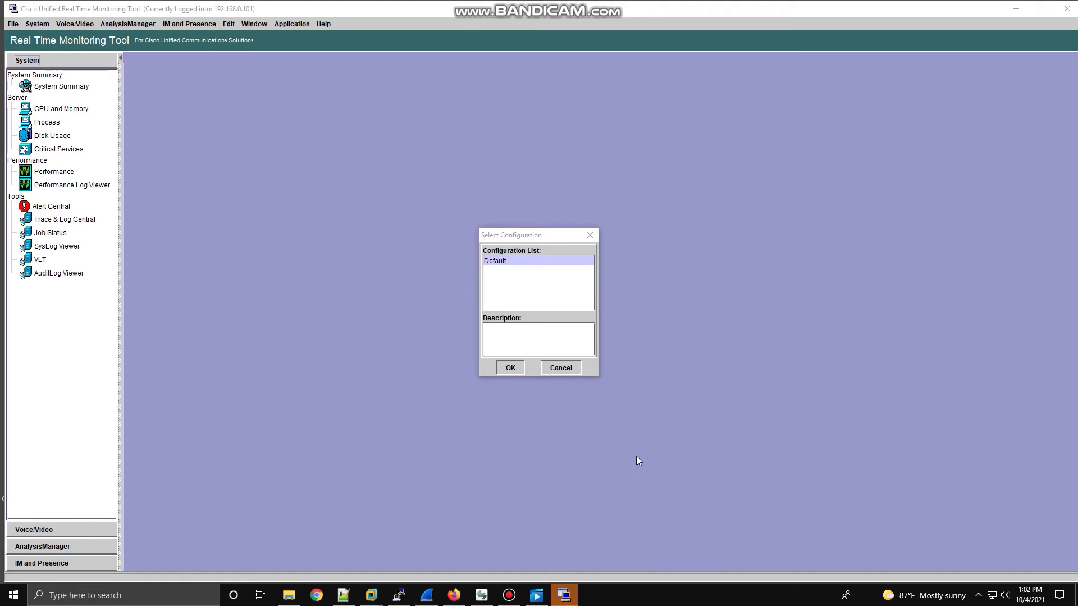
# Accept the Default configuration and open Voice/Video Session Trace Log View > Real Time Data.
pyautogui.click(519, 368)
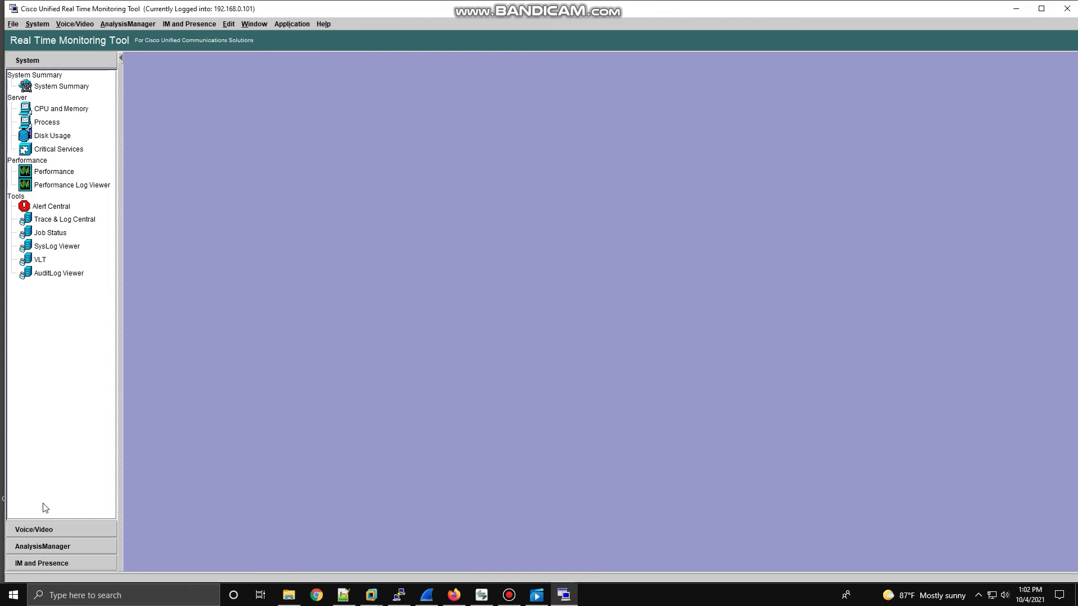
pyautogui.click(41, 533)
pyautogui.click(54, 529)
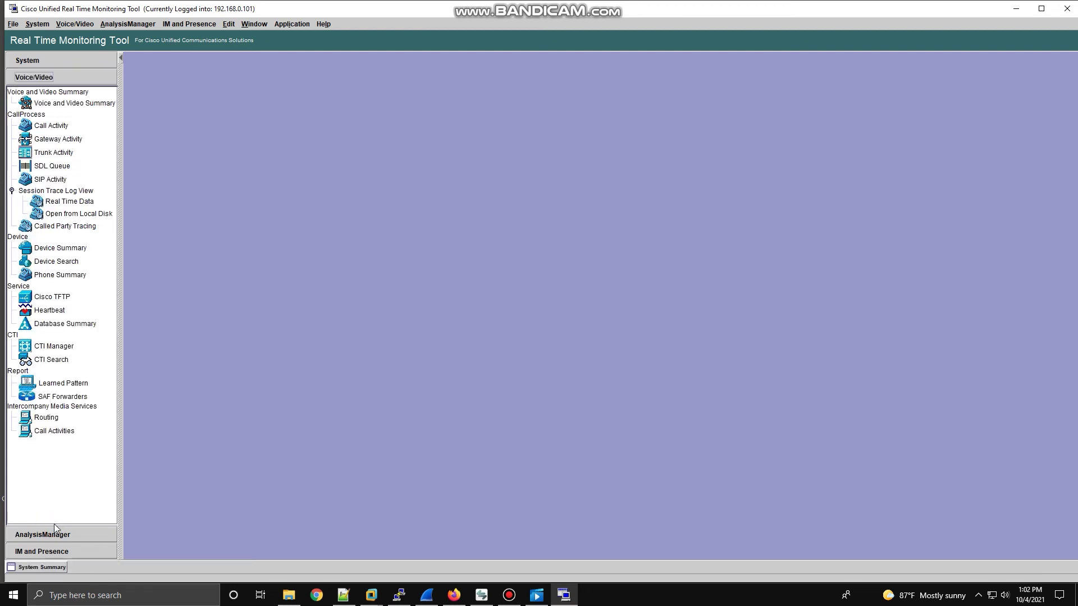
pyautogui.click(75, 201)
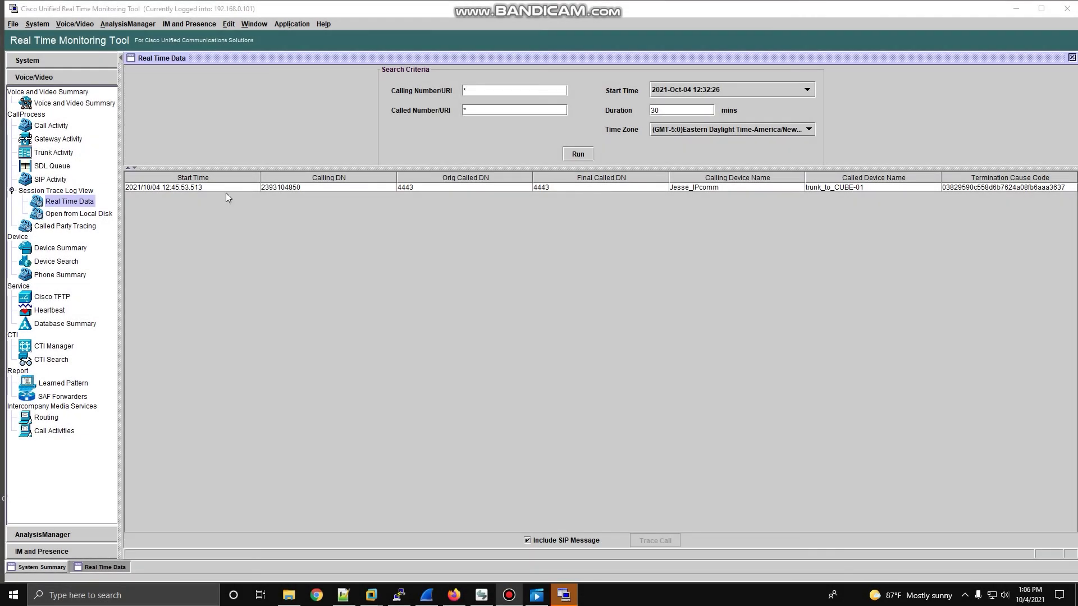
# Select the call to 4443 in the Real Time Data results.
pyautogui.click(224, 187)
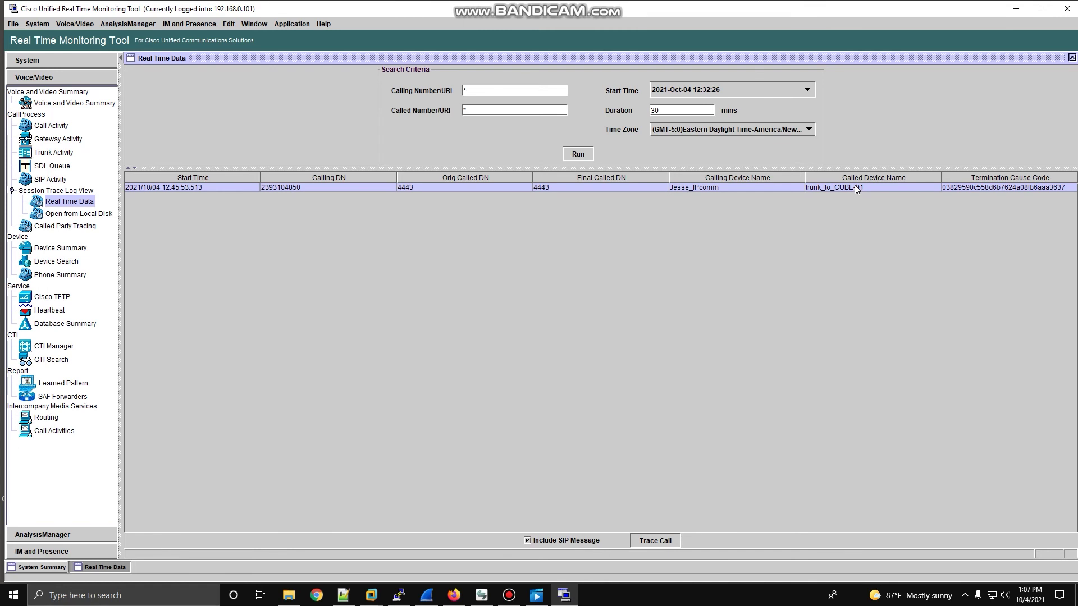
# Generate the call's session trace diagram, shift its window right, and select the [1]: INVITE message.
pyautogui.doubleClick(716, 190)
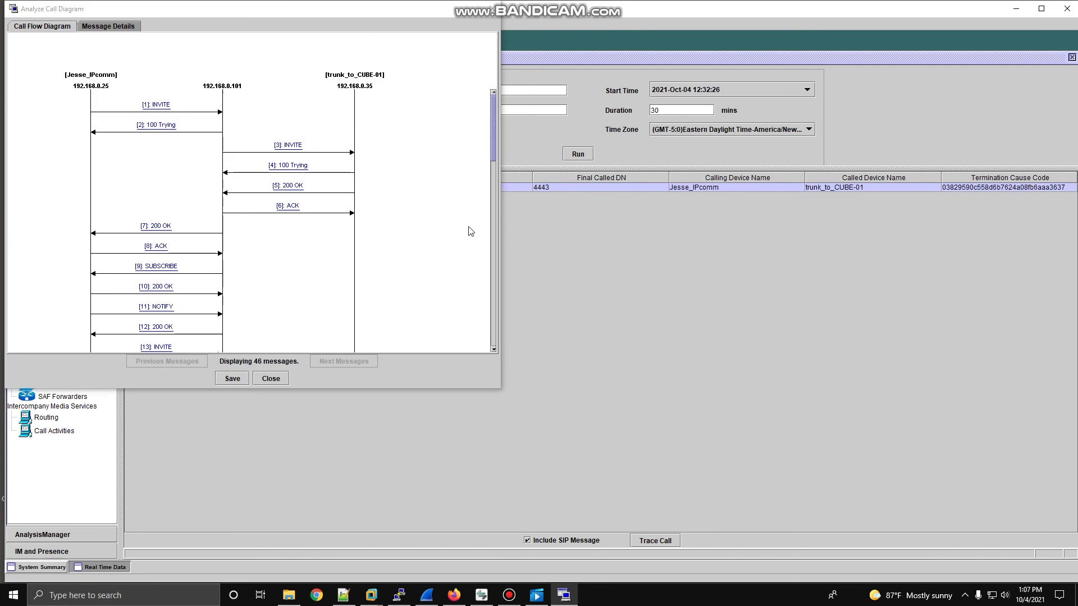
pyautogui.moveTo(355, 12); pyautogui.dragTo(397, 28)
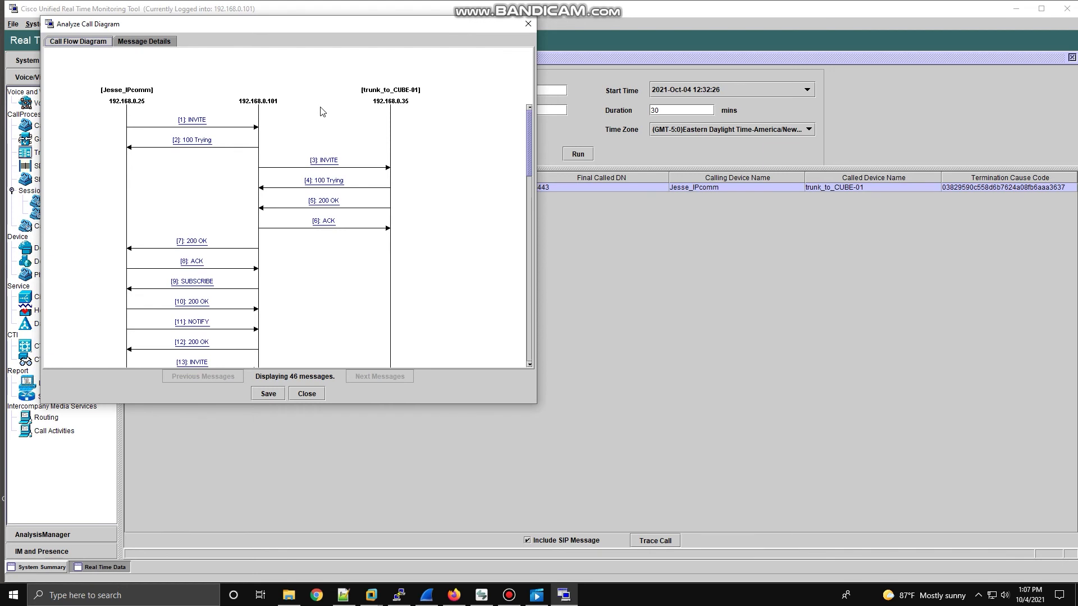
pyautogui.click(193, 120)
# Read through the first INVITE's message details, SDP and log-file lines, then close them.
pyautogui.click(204, 124)
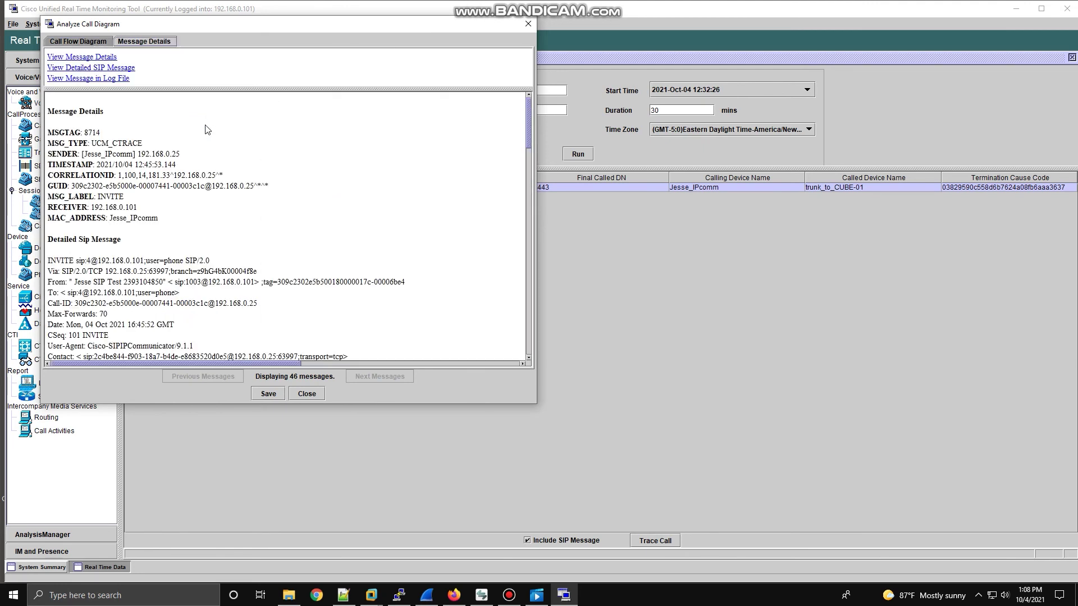
pyautogui.scroll(-3, 206, 204)
pyautogui.scroll(-10, 222, 241)
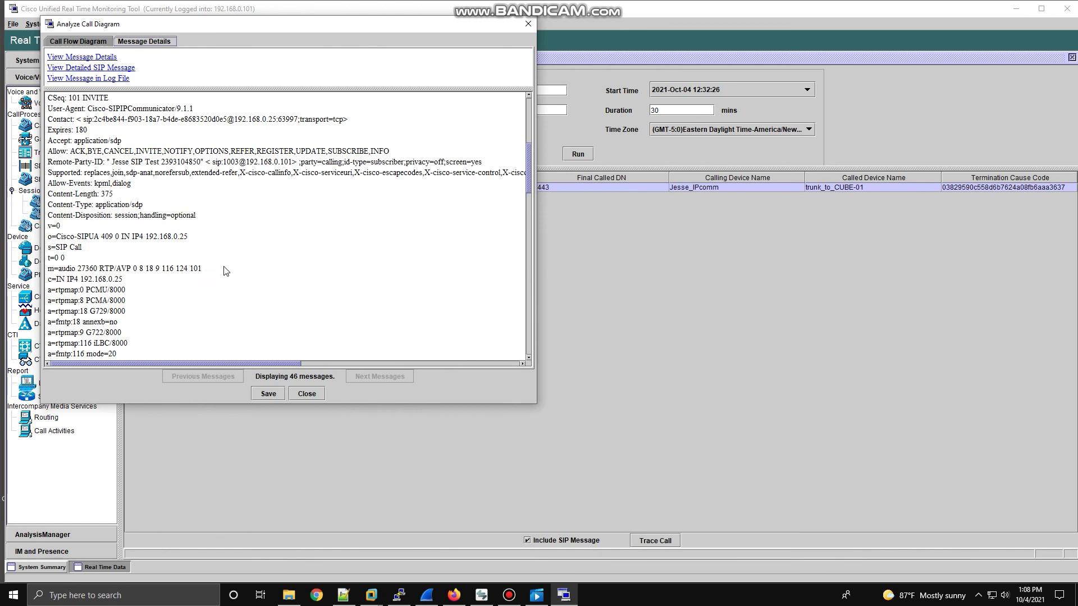
pyautogui.scroll(10, 172, 275)
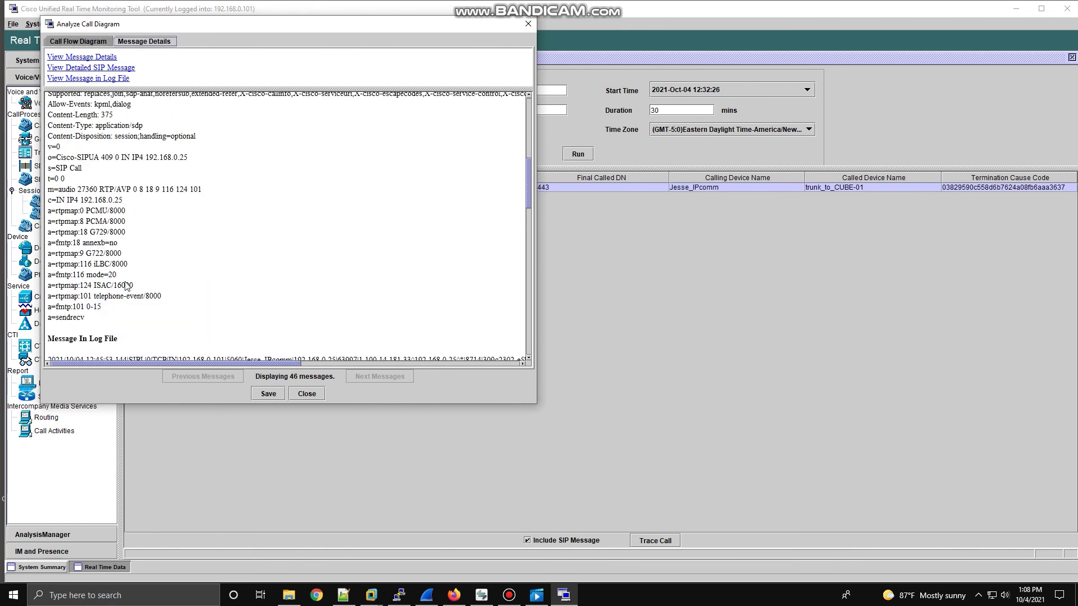
pyautogui.scroll(-7, 142, 287)
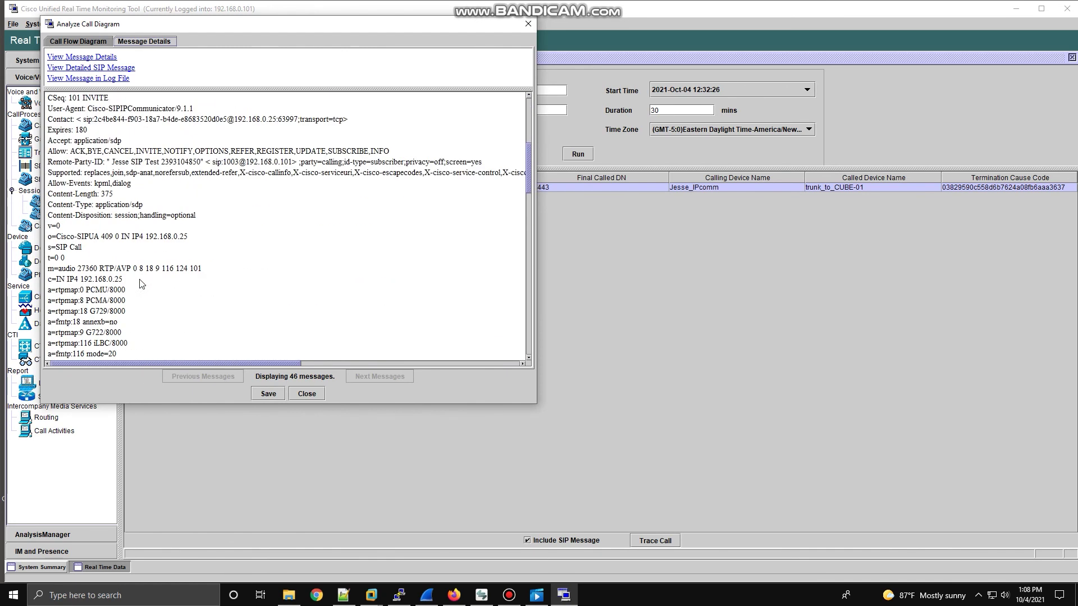
pyautogui.scroll(6, 142, 287)
pyautogui.scroll(-8, 137, 264)
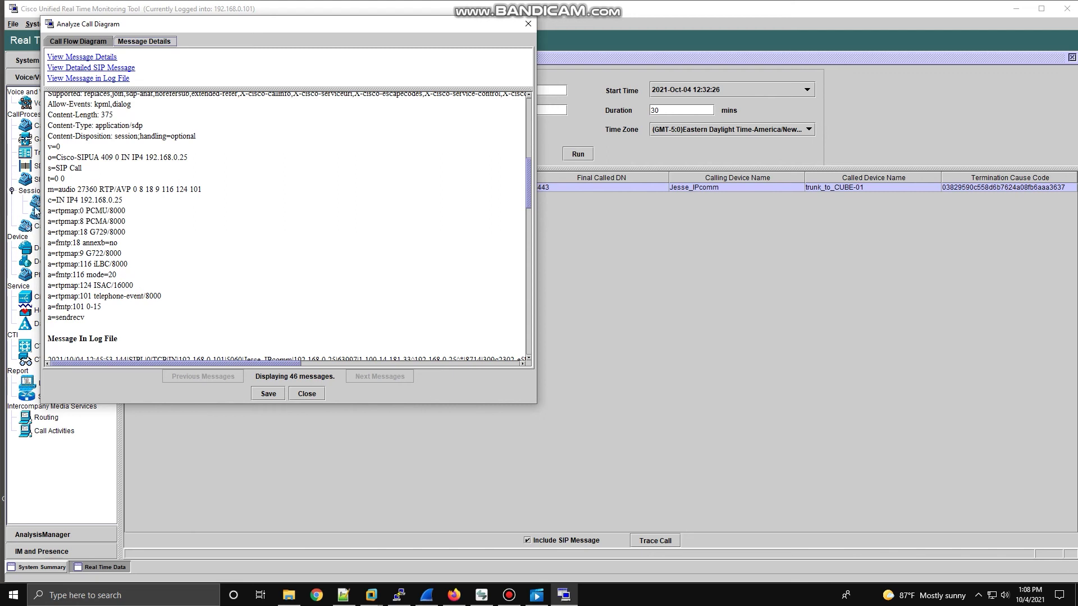
pyautogui.scroll(3, 81, 247)
pyautogui.scroll(-3, 85, 259)
pyautogui.scroll(-10, 146, 319)
pyautogui.scroll(-10, 147, 319)
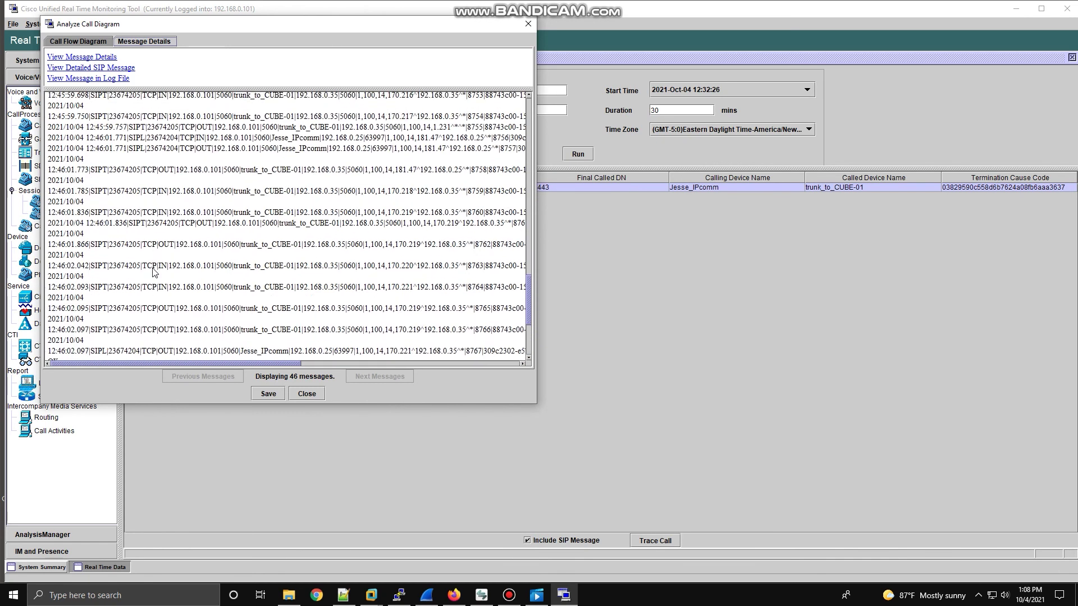
pyautogui.scroll(10, 145, 272)
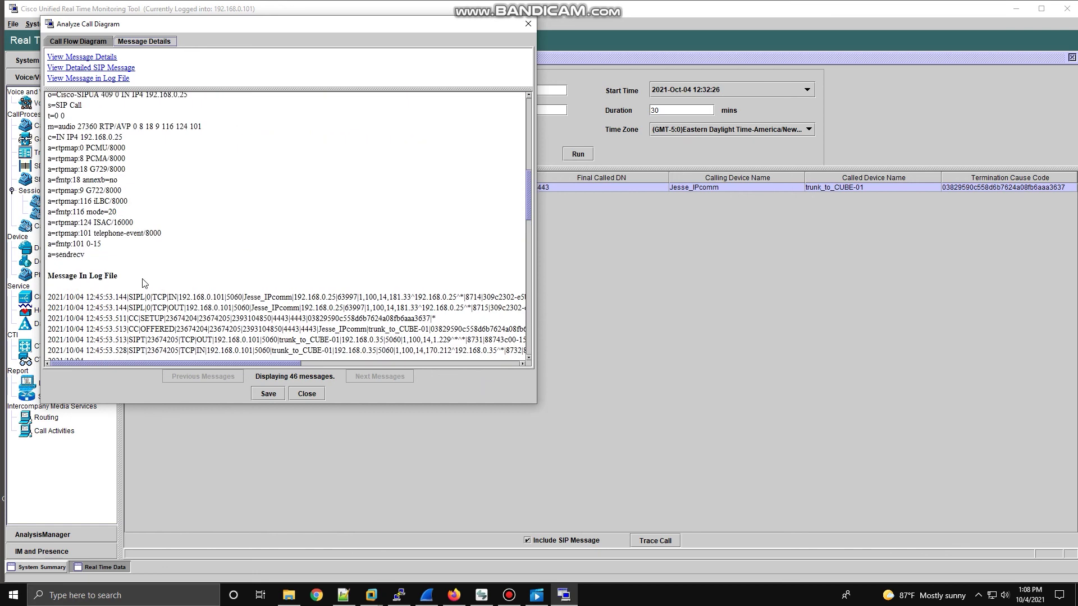
pyautogui.scroll(-15, 143, 290)
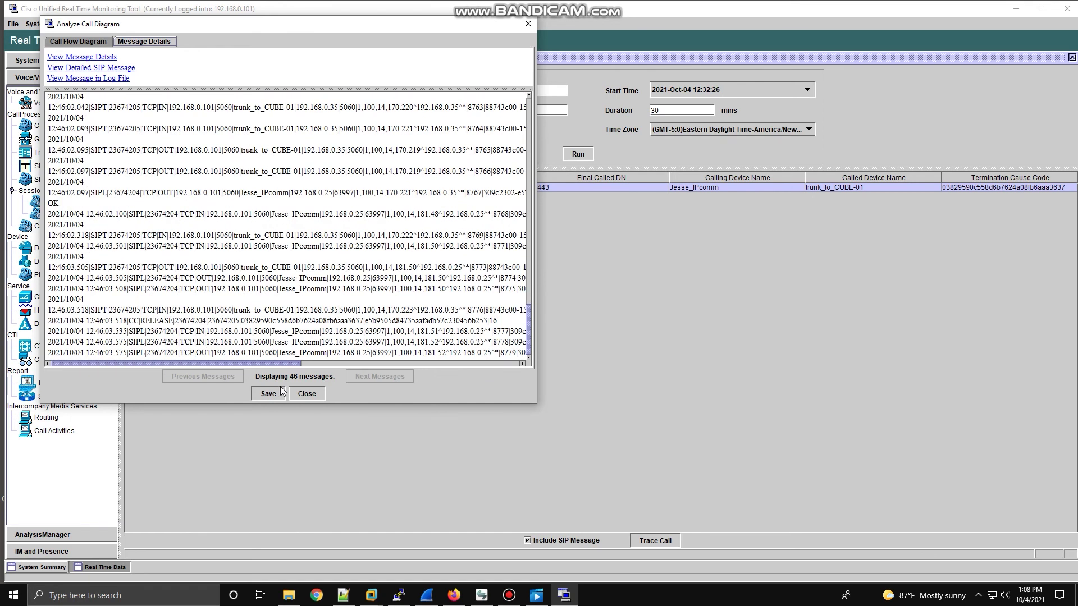
pyautogui.click(306, 393)
# Regenerate the call flow diagram for the 4443 call, reposition its window and scroll the ladder.
pyautogui.doubleClick(486, 185)
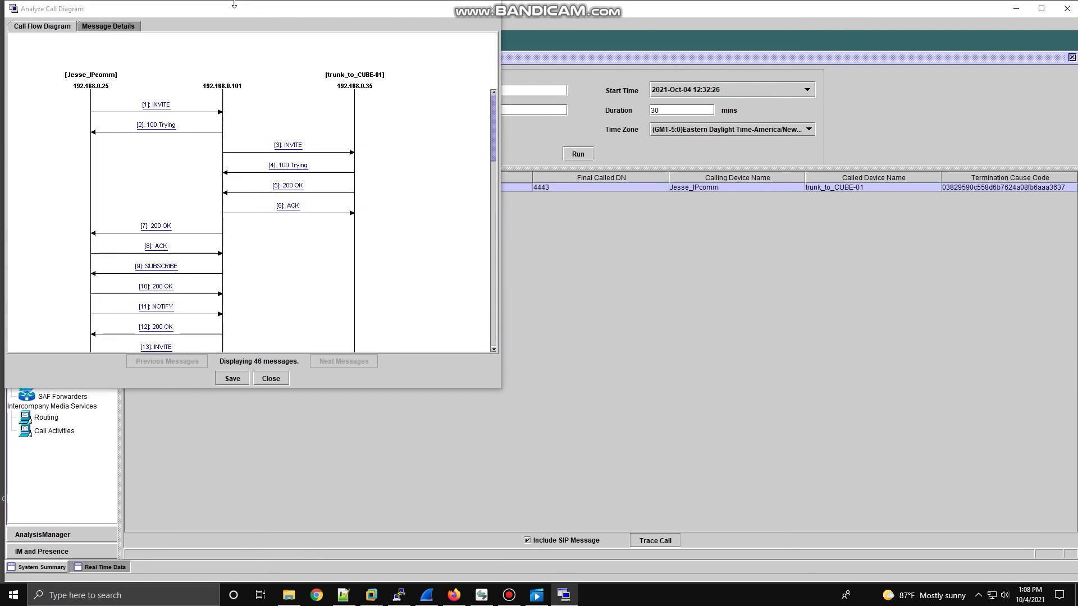
pyautogui.moveTo(240, 6); pyautogui.dragTo(305, 31)
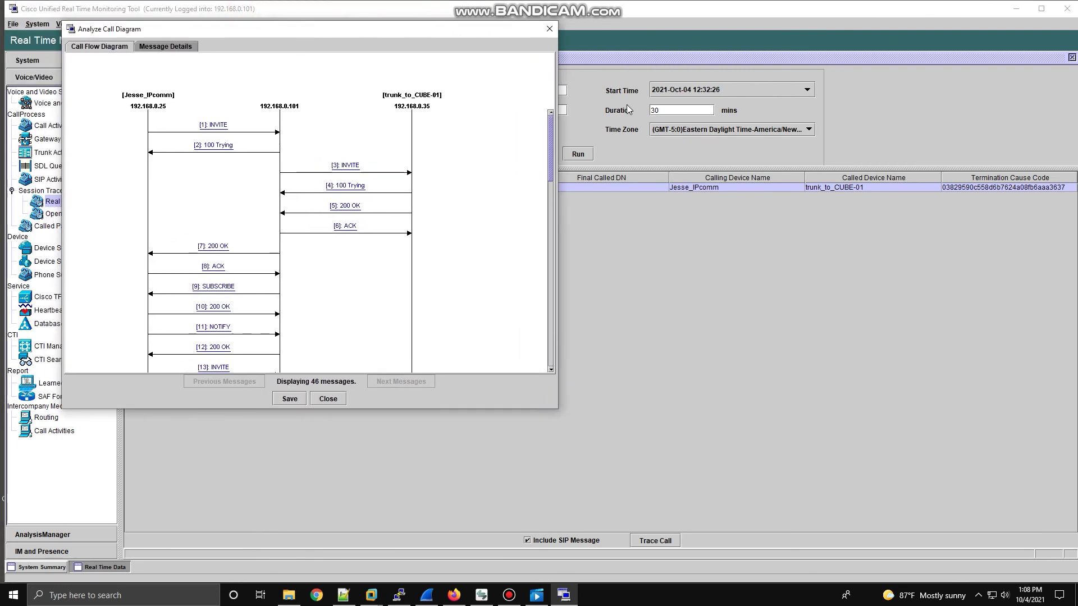
pyautogui.moveTo(550, 128); pyautogui.dragTo(557, 198)
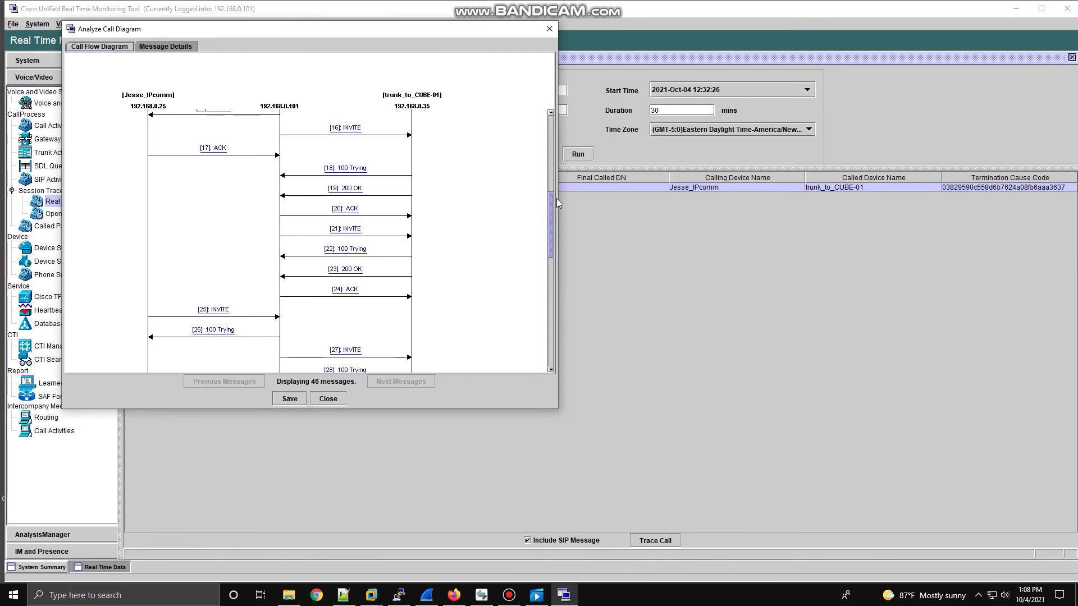
pyautogui.moveTo(557, 197); pyautogui.dragTo(557, 196)
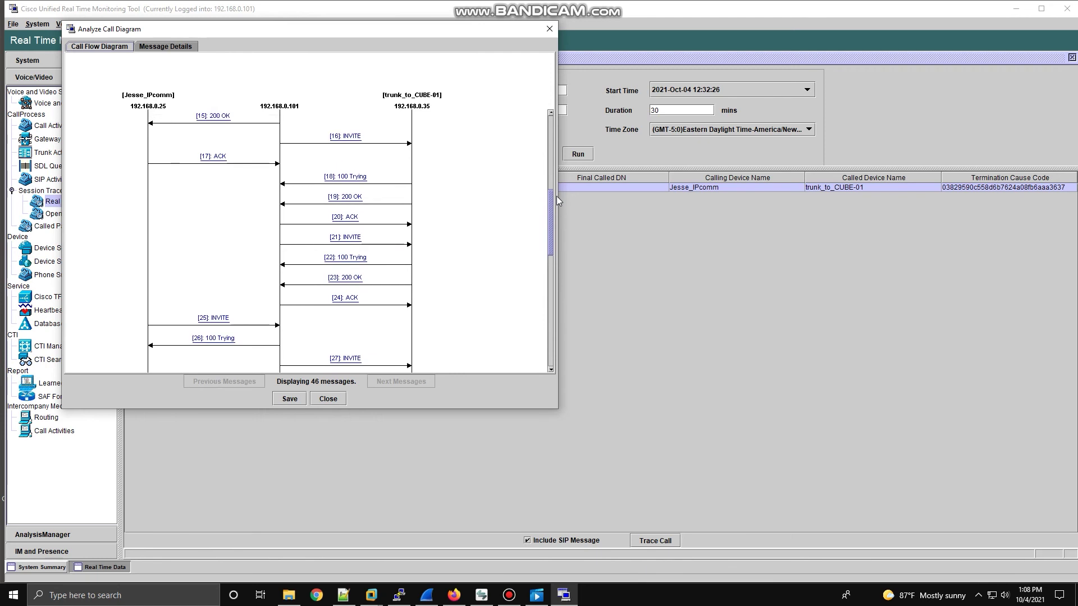
pyautogui.moveTo(557, 196); pyautogui.dragTo(554, 129)
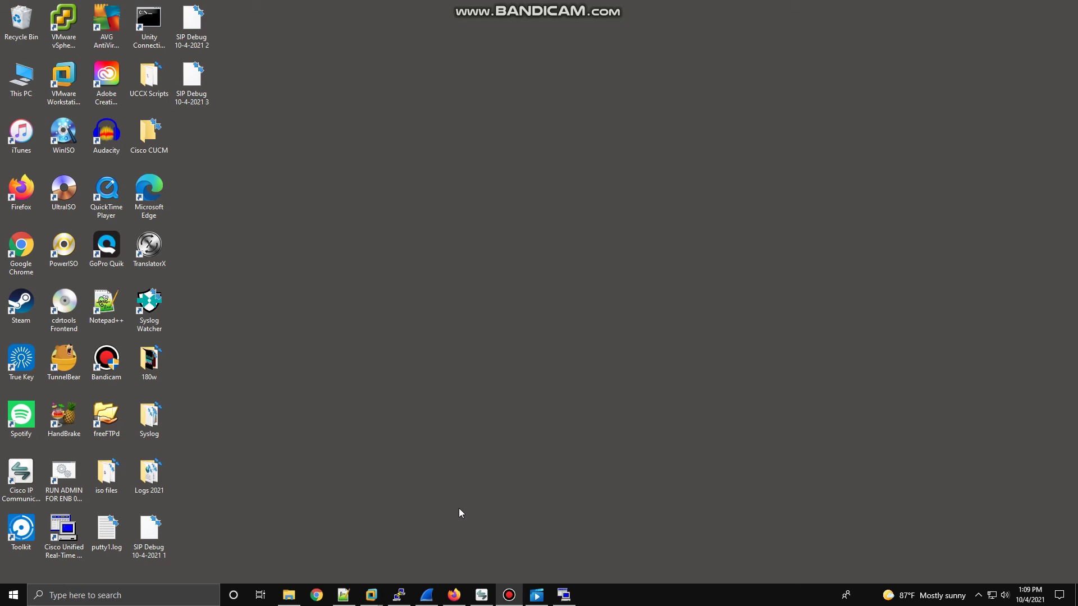
# Bring up the Wireshark taskbar preview thumbnail.
pyautogui.moveTo(426, 596)
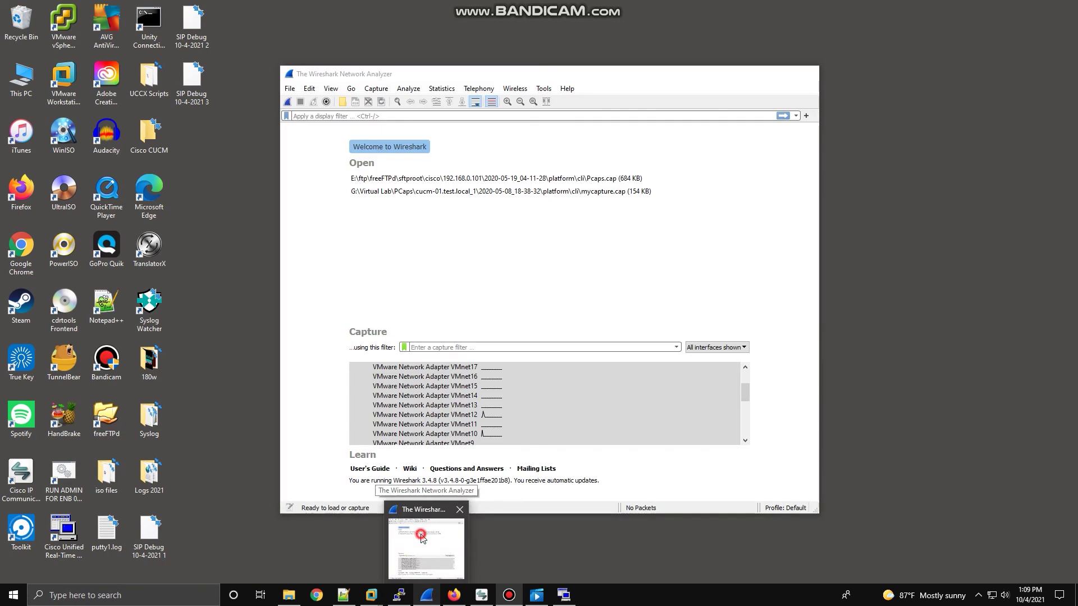
pyautogui.click(424, 539)
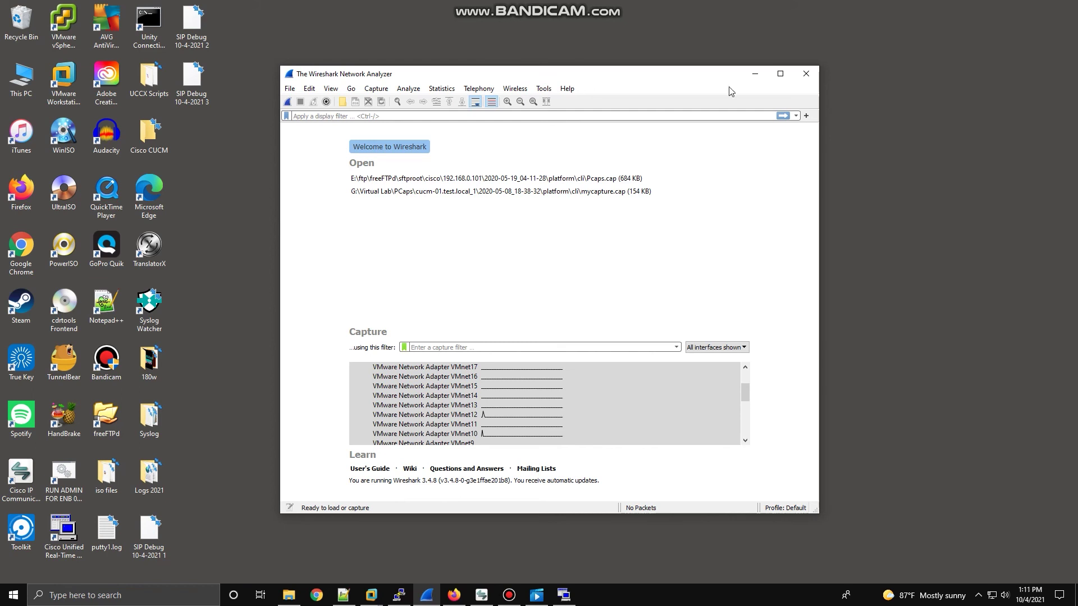
# Pick an interface in the Capture list and select all interfaces with Ctrl+A.
pyautogui.scroll(-2, 497, 407)
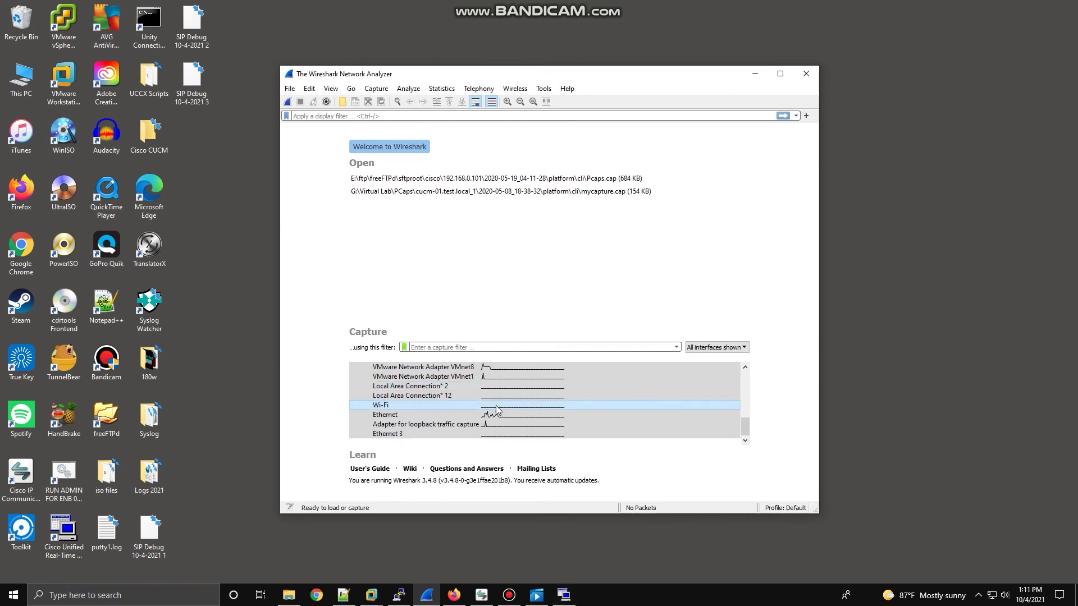
pyautogui.scroll(4, 494, 399)
pyautogui.scroll(-4, 493, 400)
pyautogui.click(483, 395)
pyautogui.hotkey('ctrl', 'a')
# Reselect all 28 interfaces and scroll the list to confirm the selection.
pyautogui.scroll(5, 488, 401)
pyautogui.scroll(-5, 488, 415)
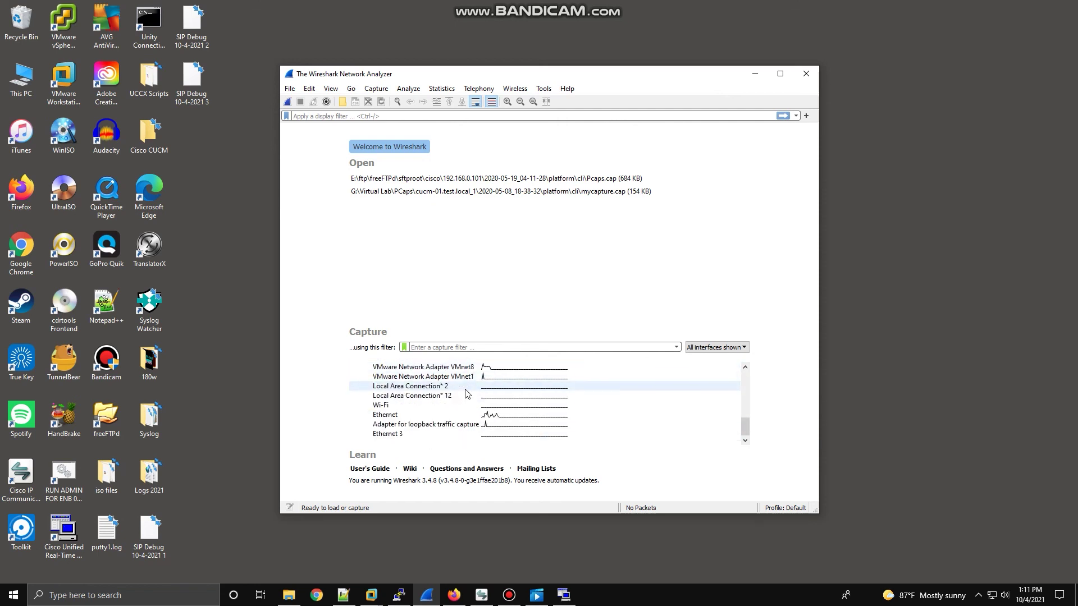
pyautogui.hotkey('ctrl', 'a')
pyautogui.scroll(6, 497, 432)
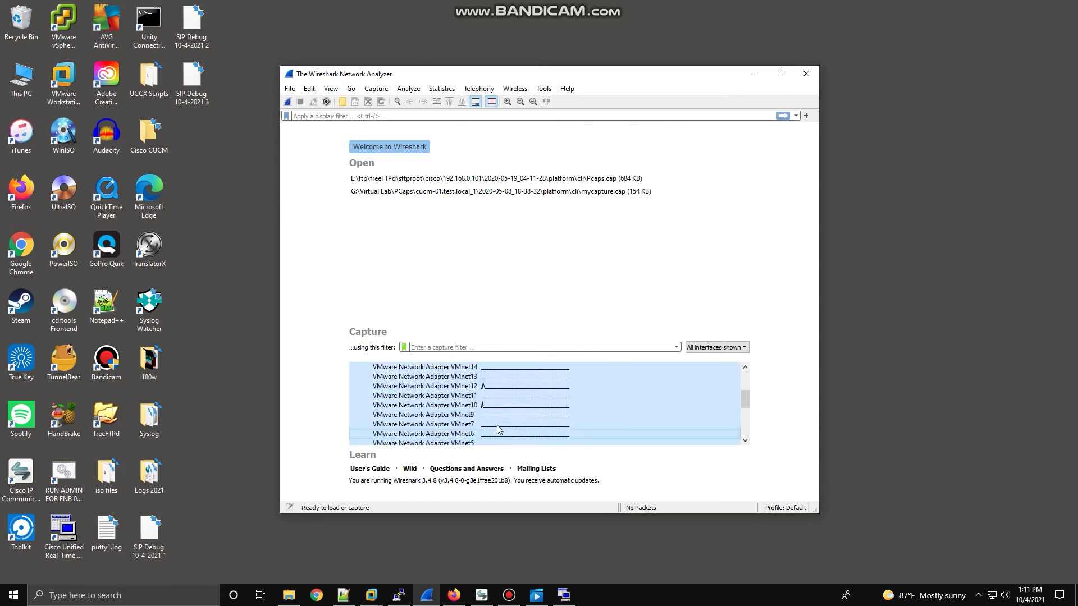
pyautogui.scroll(1, 498, 429)
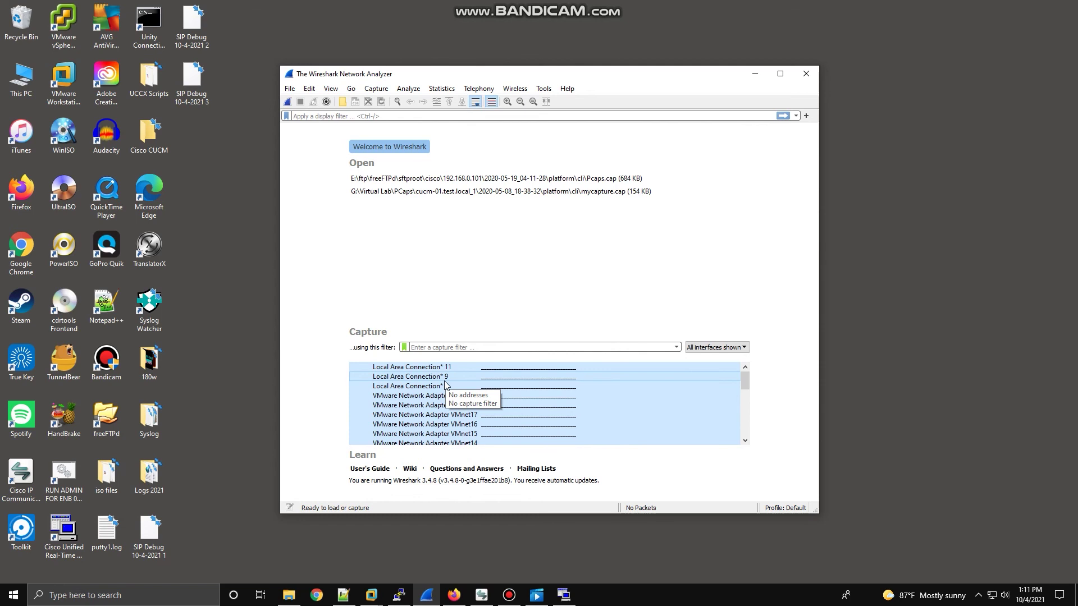
pyautogui.scroll(-1, 442, 425)
pyautogui.scroll(-2, 443, 426)
pyautogui.scroll(3, 442, 431)
pyautogui.scroll(-5, 441, 431)
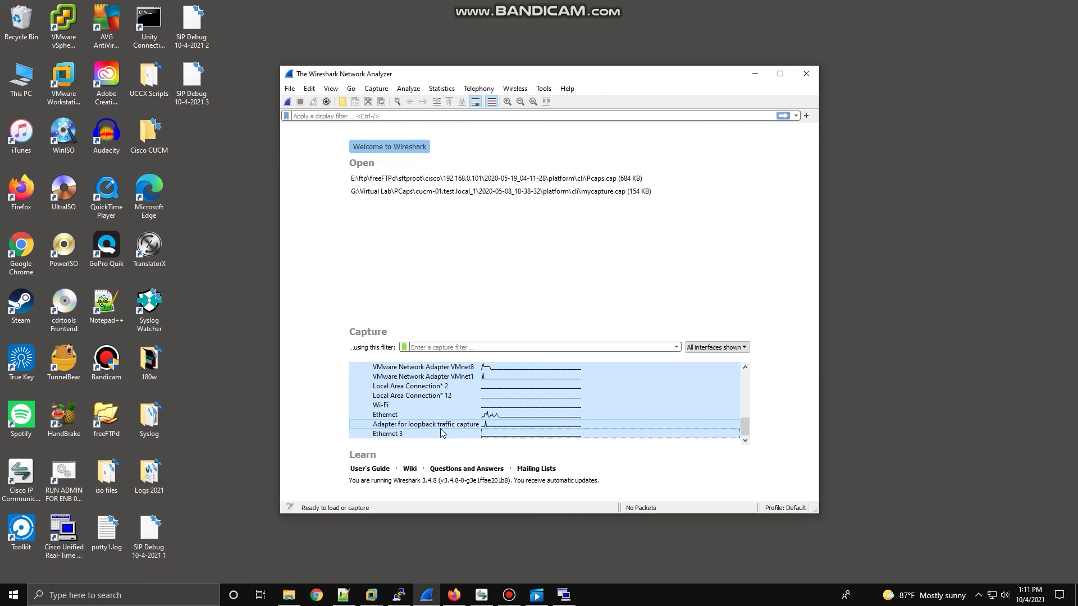
pyautogui.moveTo(436, 414)
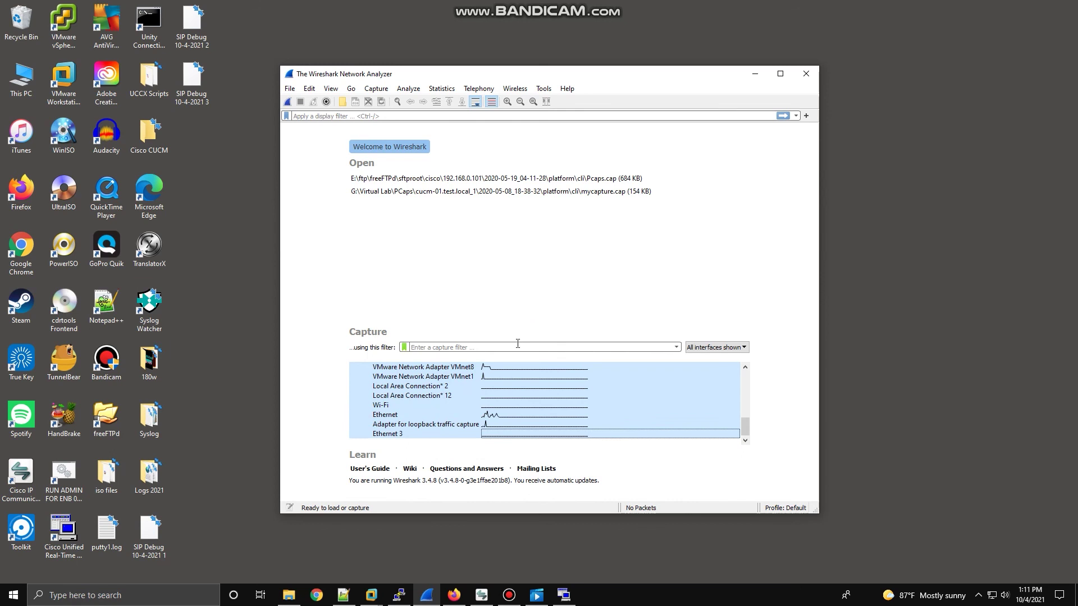
pyautogui.moveTo(481, 379)
# Start capturing, place and end a softphone test call to 4443, then stop at 3189 packets.
pyautogui.click(287, 101)
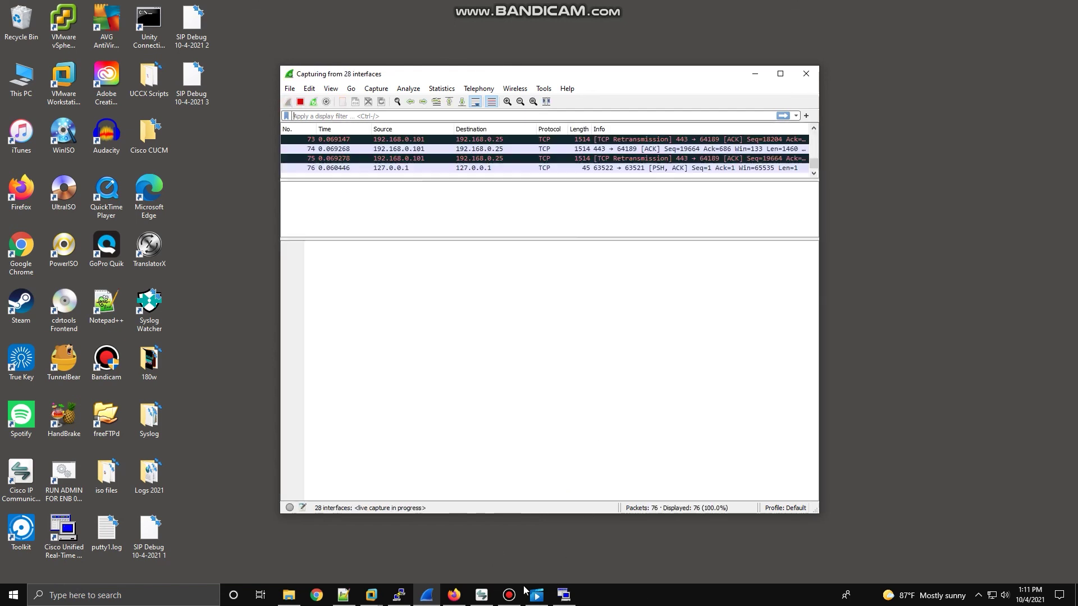
pyautogui.click(482, 595)
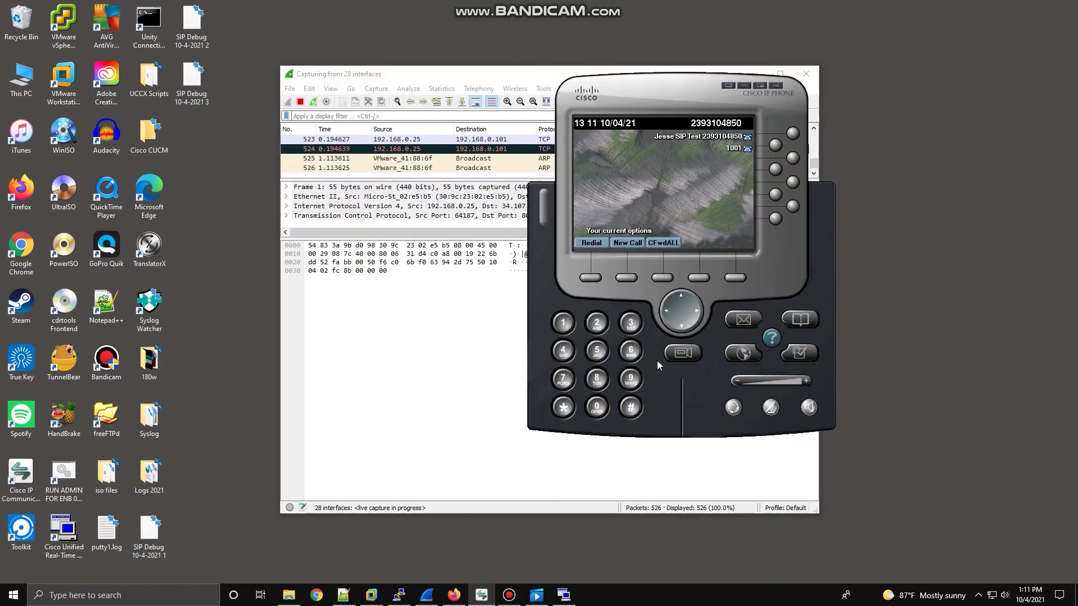
pyautogui.click(592, 279)
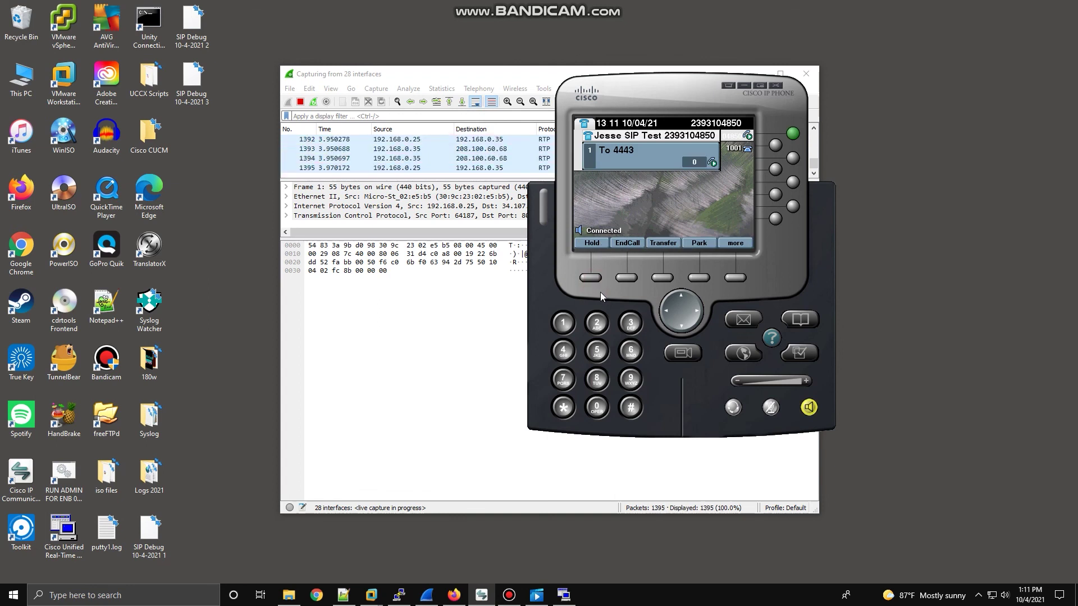
pyautogui.click(632, 280)
pyautogui.click(413, 328)
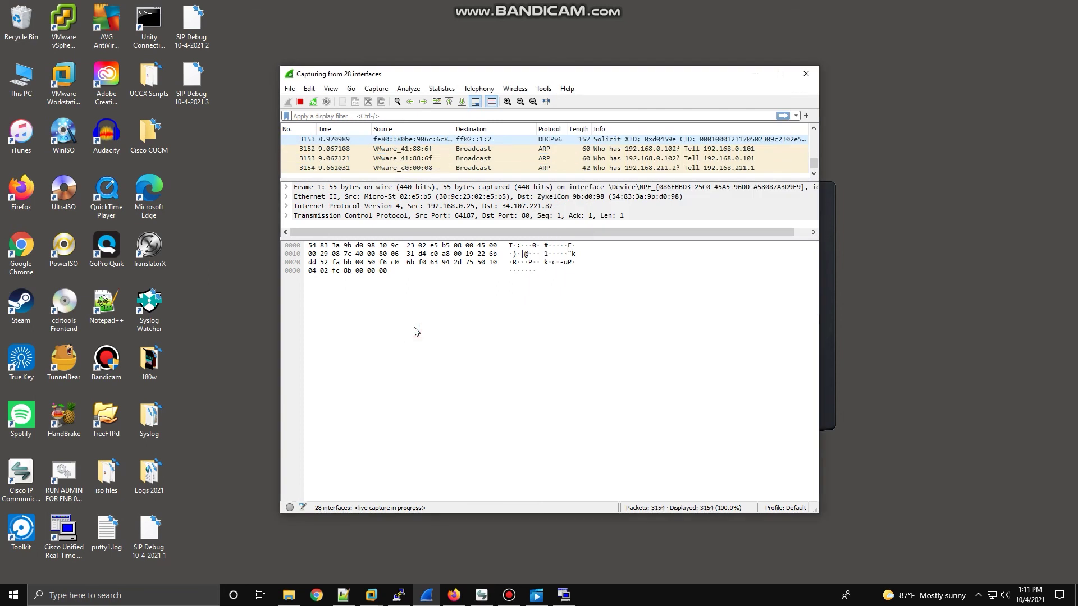
pyautogui.click(301, 105)
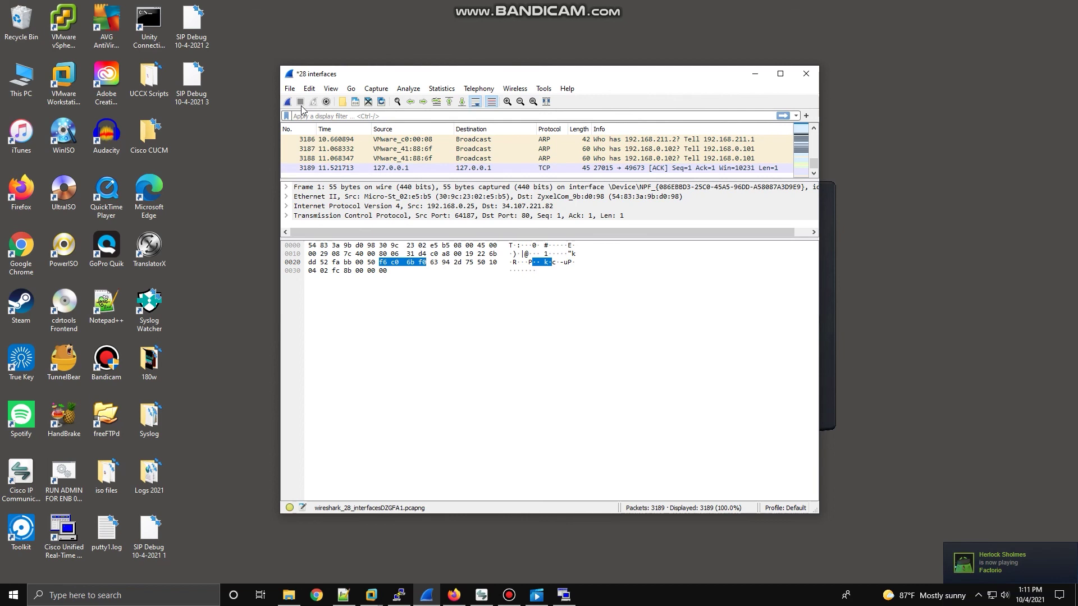
# Show the Flow Sequence for the third VoIP call, from 192.168.0.35 to 208.100.60.68.
pyautogui.click(486, 91)
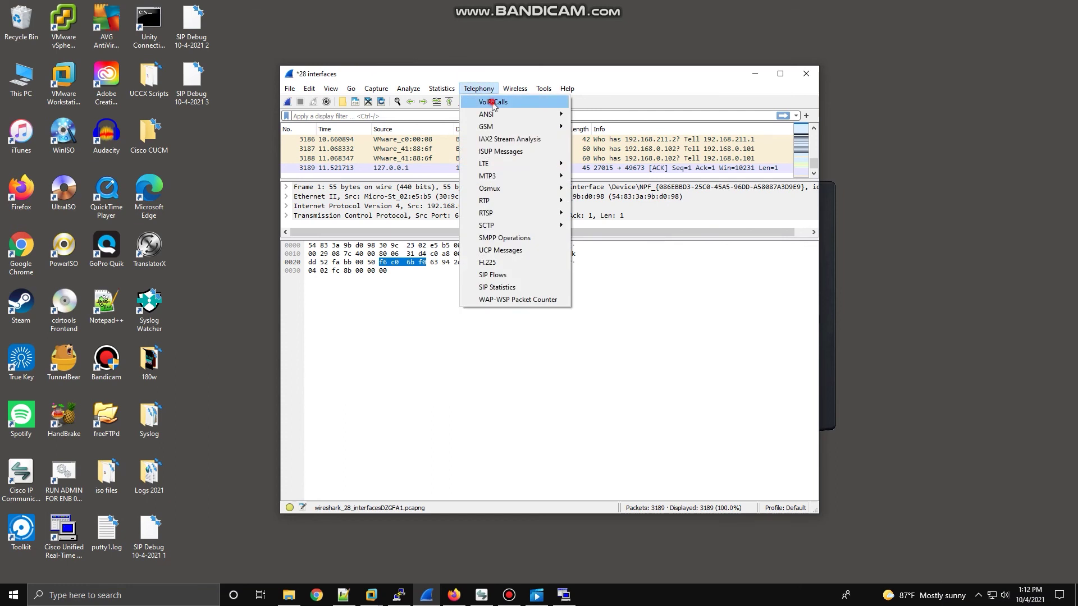
pyautogui.click(492, 102)
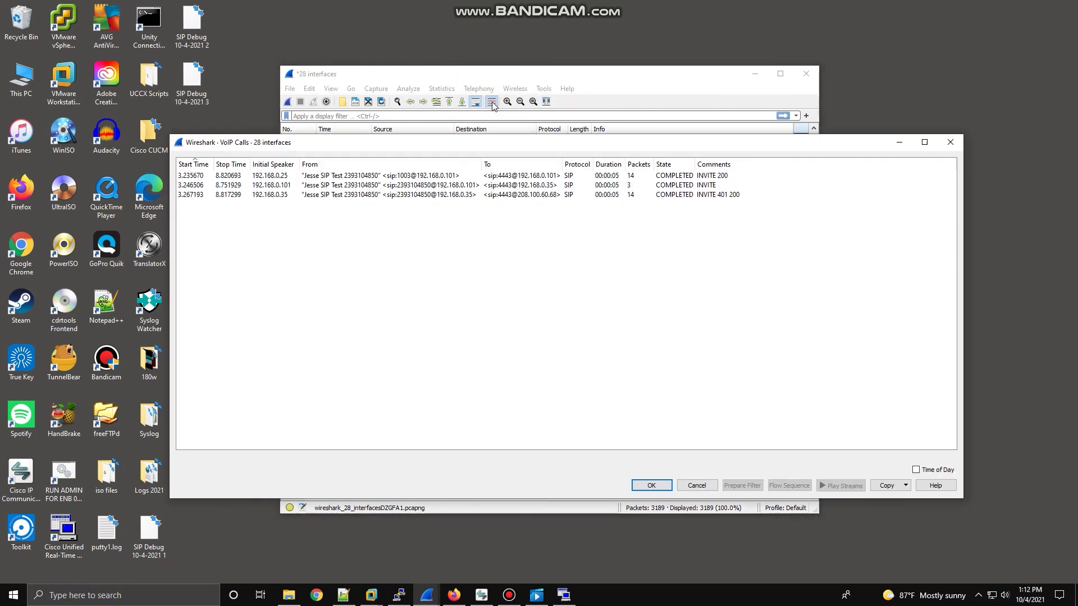
pyautogui.click(338, 196)
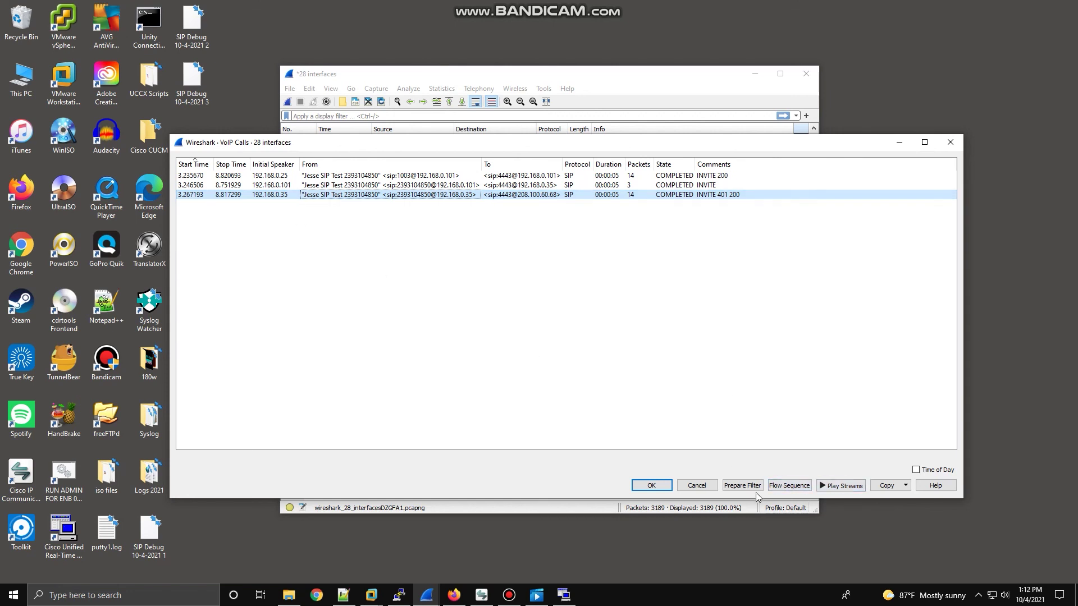
pyautogui.click(799, 485)
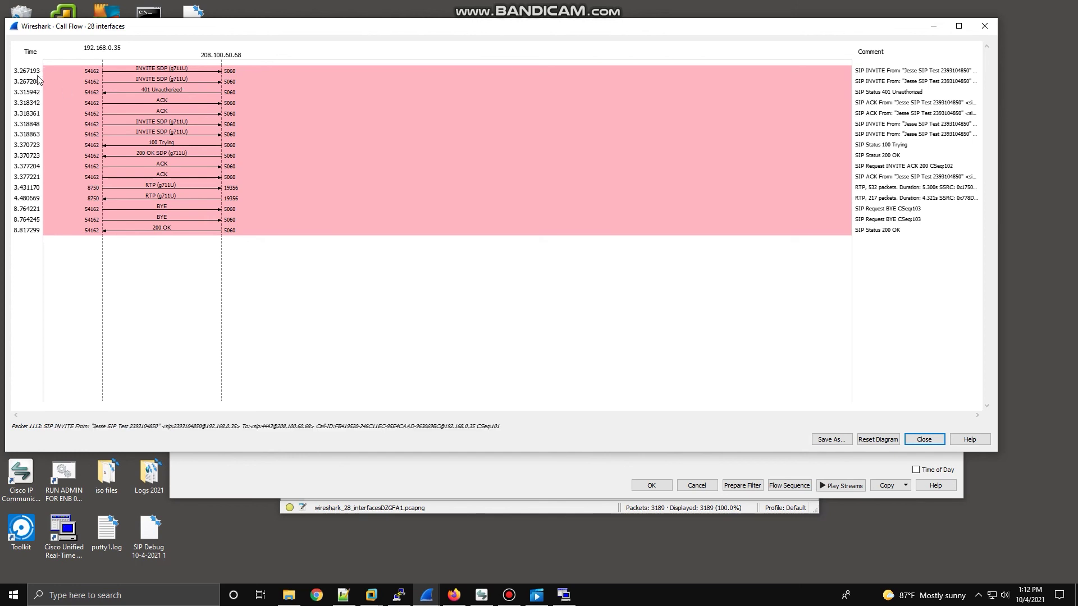
# Select the first INVITE SDP message in the Call Flow, then move the window lower right.
pyautogui.click(154, 71)
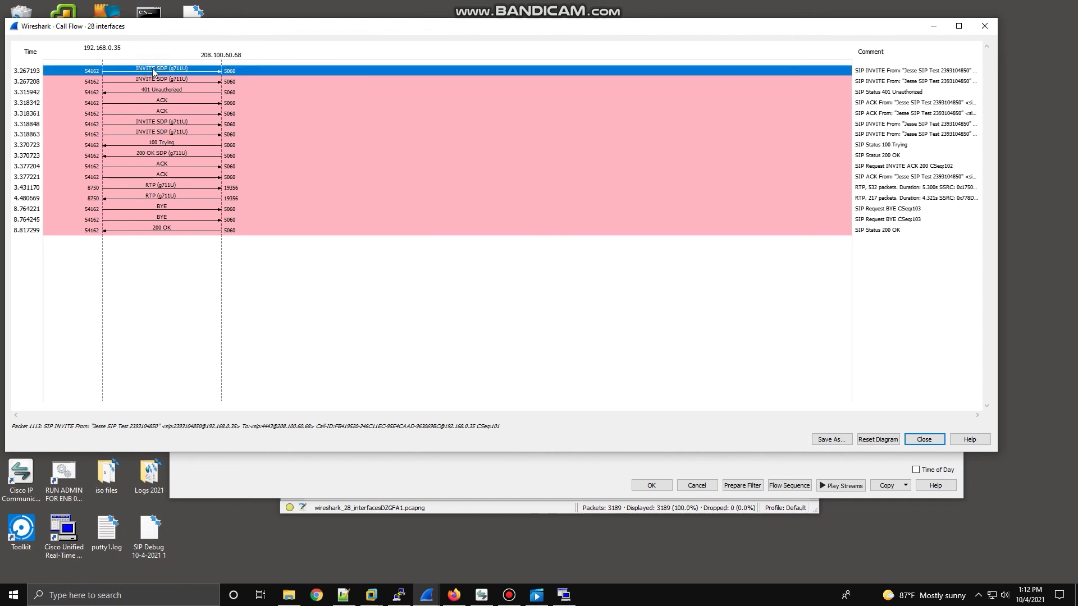
pyautogui.rightClick(193, 75)
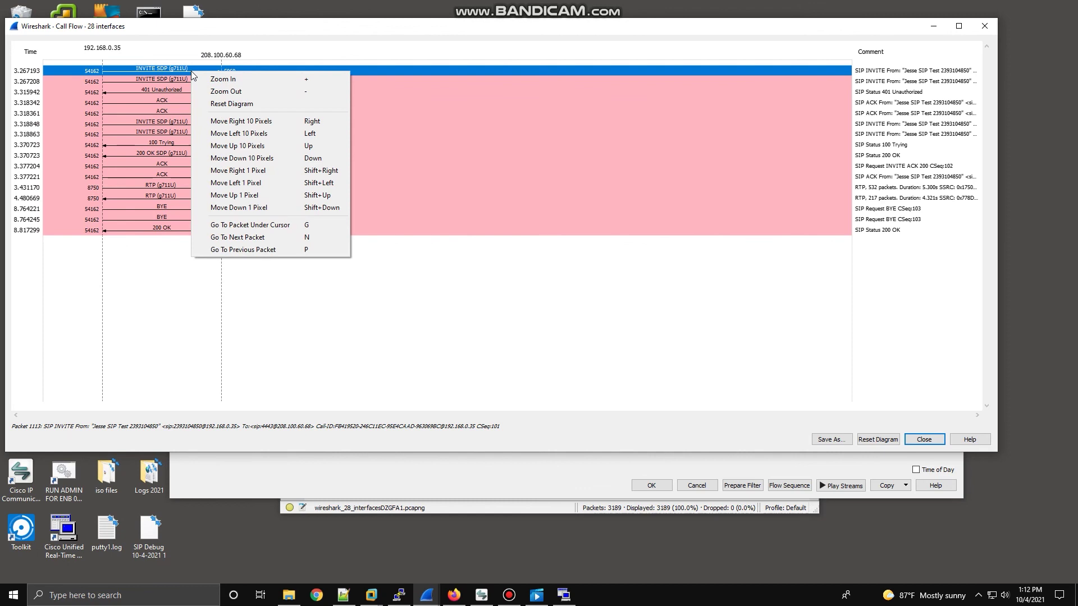
pyautogui.click(381, 354)
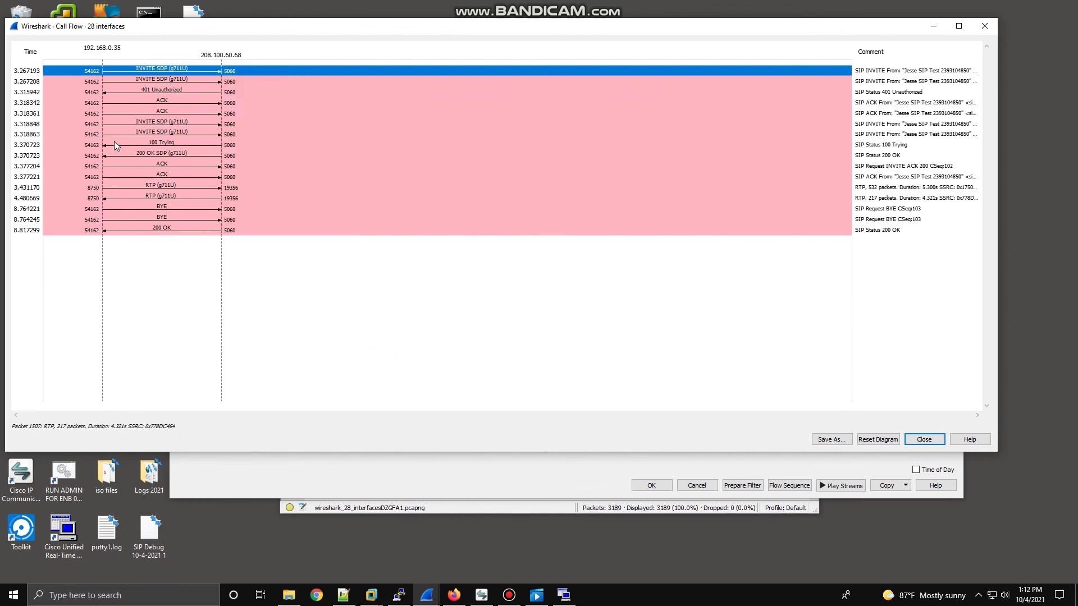
pyautogui.click(246, 27)
pyautogui.moveTo(246, 26); pyautogui.dragTo(371, 197)
# Place the main window beside the Call Flow and open frame 1113, the first INVITE, separately.
pyautogui.click(419, 77)
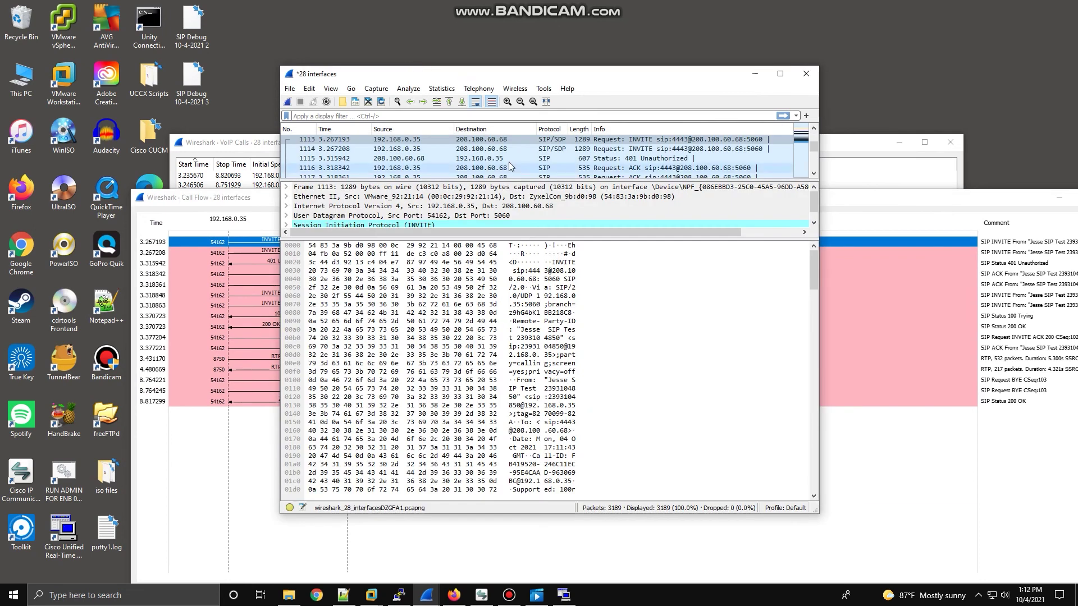
pyautogui.moveTo(445, 74); pyautogui.dragTo(561, 67)
pyautogui.click(296, 253)
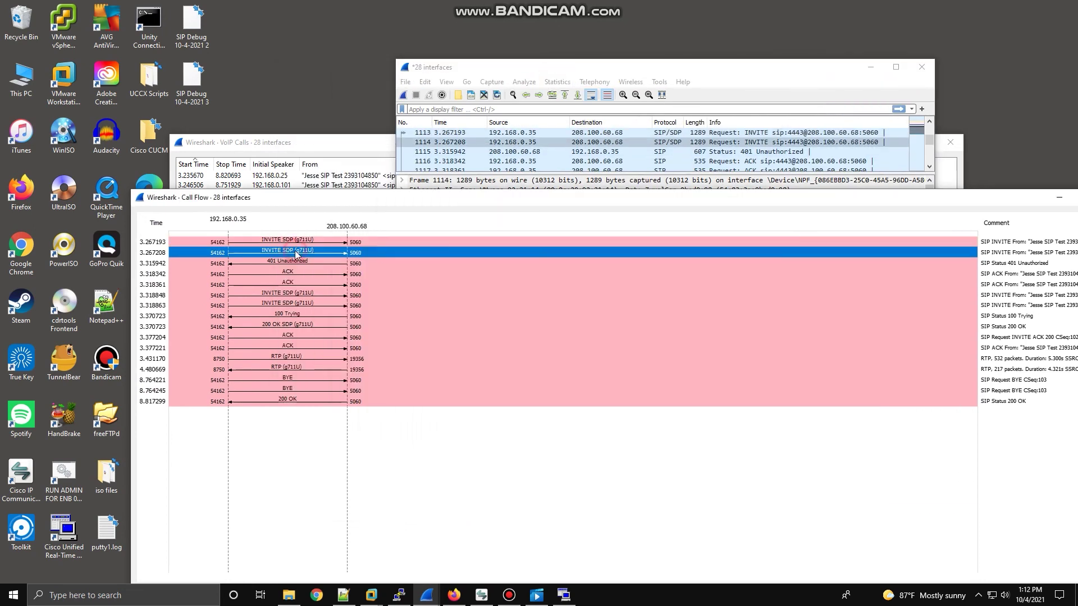
pyautogui.click(294, 241)
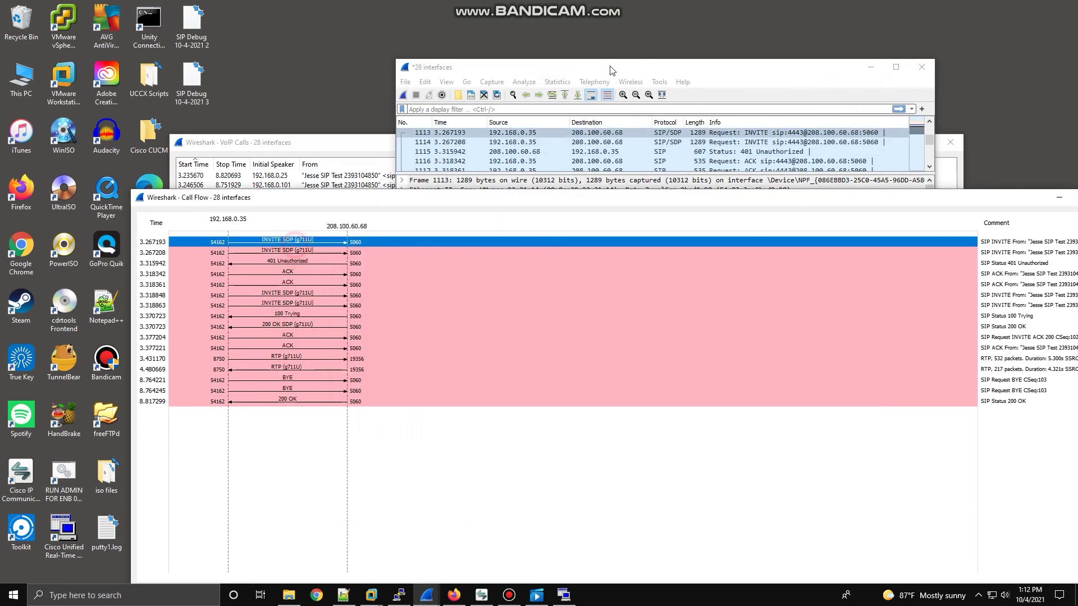
pyautogui.click(676, 70)
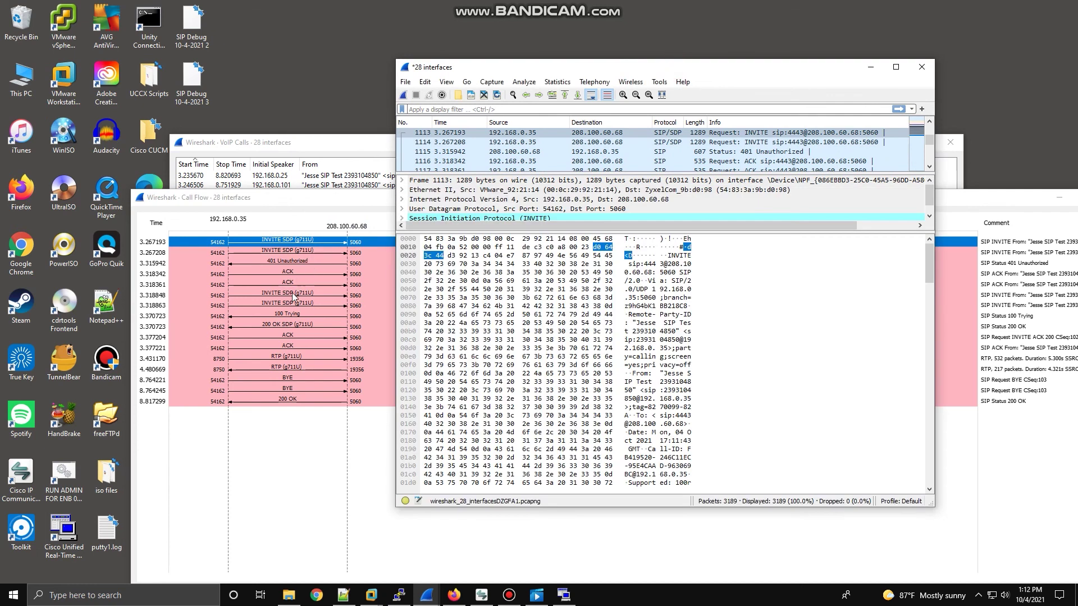
pyautogui.click(300, 241)
pyautogui.doubleClick(605, 134)
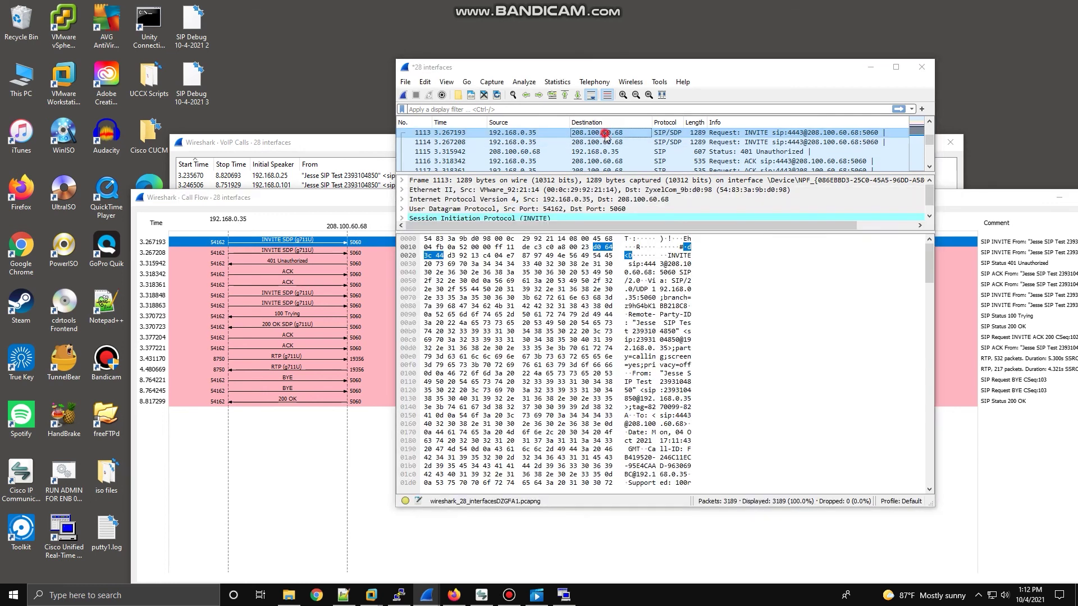
# Expand packet 1113's Session Initiation Protocol and Message Header sections.
pyautogui.click(181, 122)
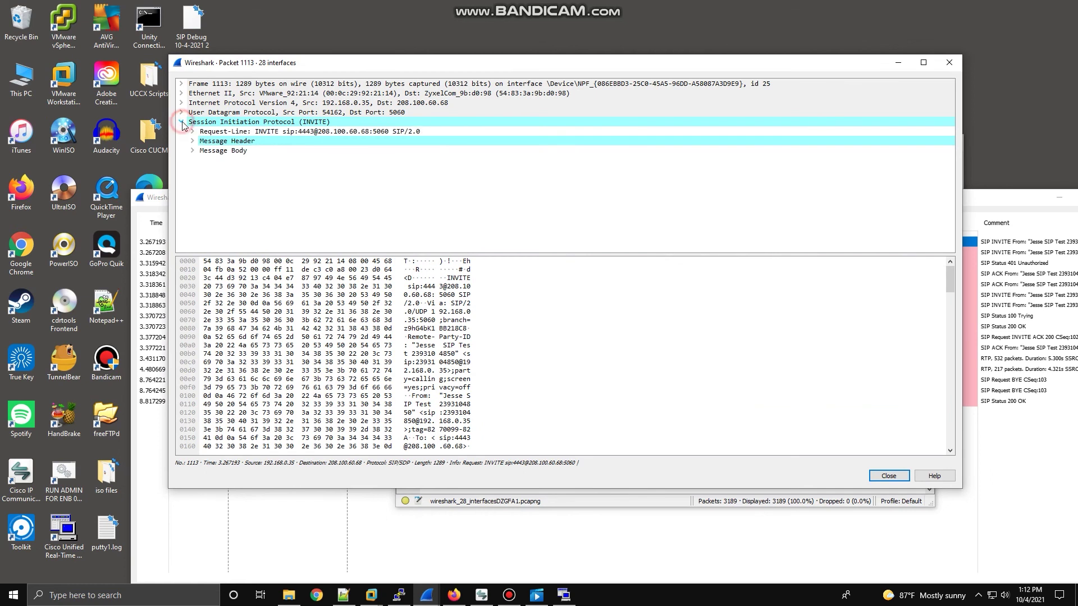
pyautogui.click(192, 141)
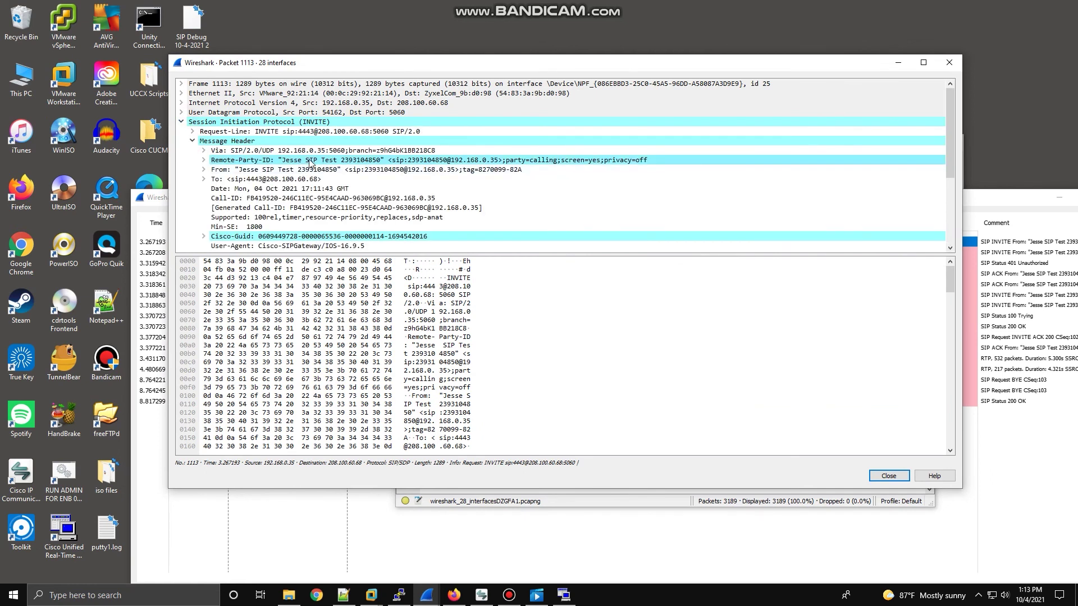
pyautogui.scroll(-3, 314, 188)
pyautogui.scroll(-1, 209, 230)
# Expand the Message Body and SDP fields, revealing PCMU/8000 audio on port 8750.
pyautogui.click(191, 247)
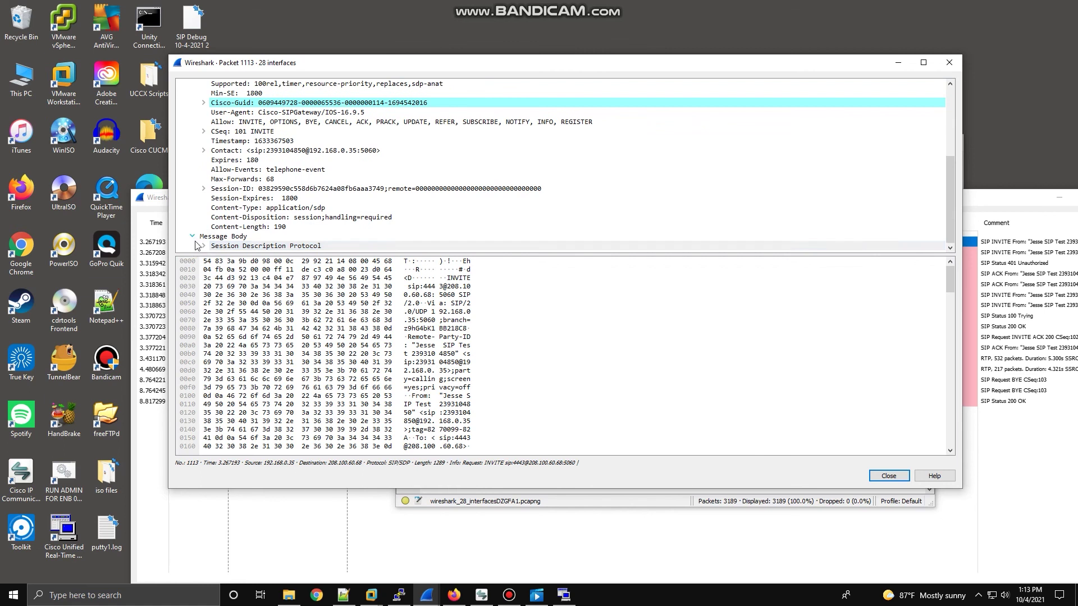
pyautogui.click(208, 246)
pyautogui.click(203, 246)
pyautogui.scroll(-1, 271, 220)
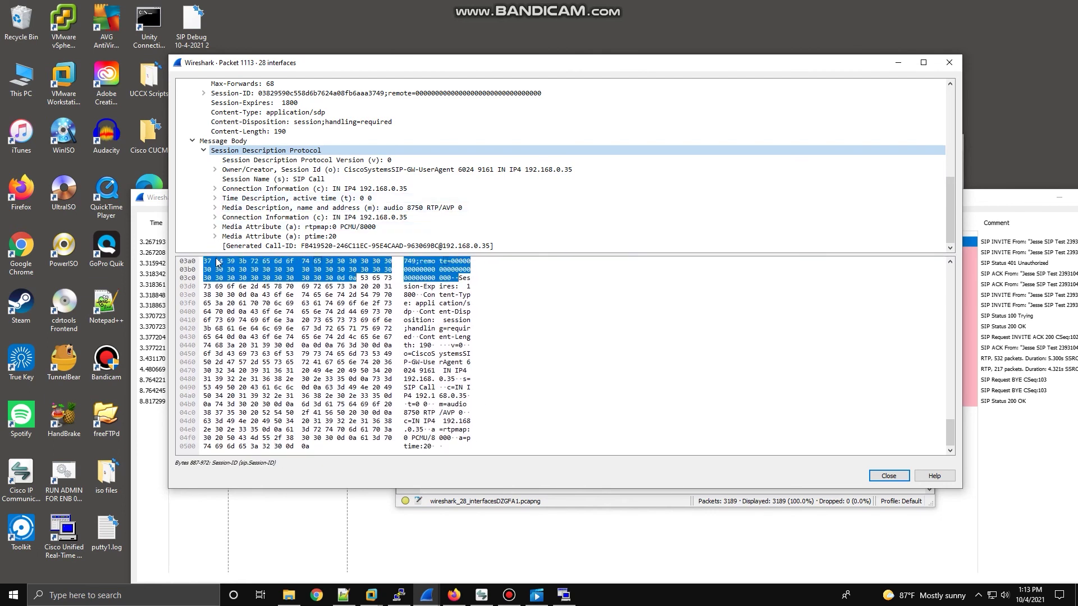
pyautogui.moveTo(168, 200); pyautogui.dragTo(164, 102)
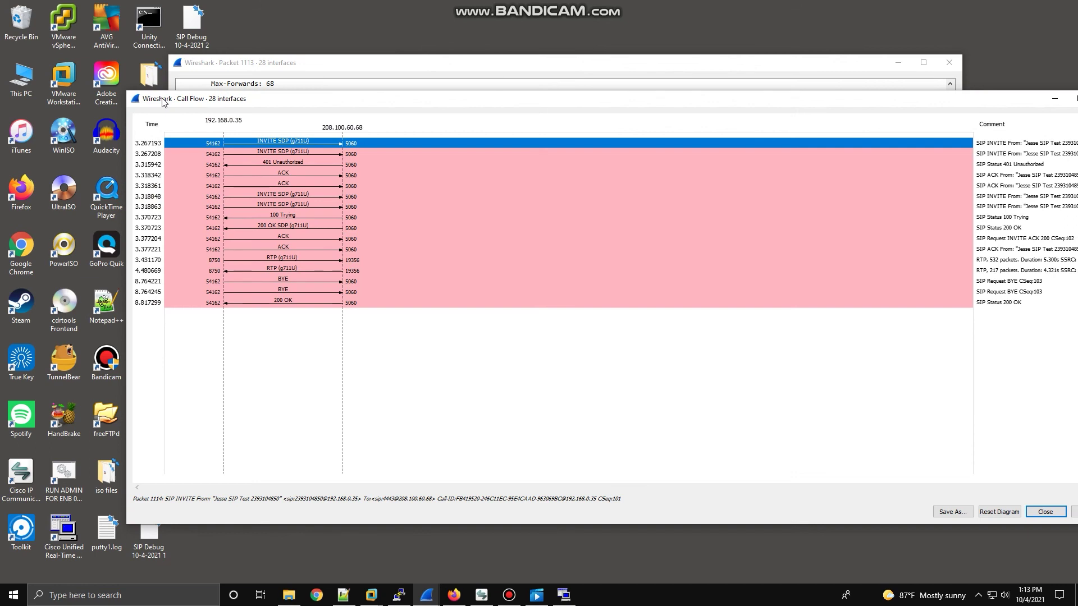
# Nudge the Call Flow window slightly up and left.
pyautogui.moveTo(262, 105); pyautogui.dragTo(251, 95)
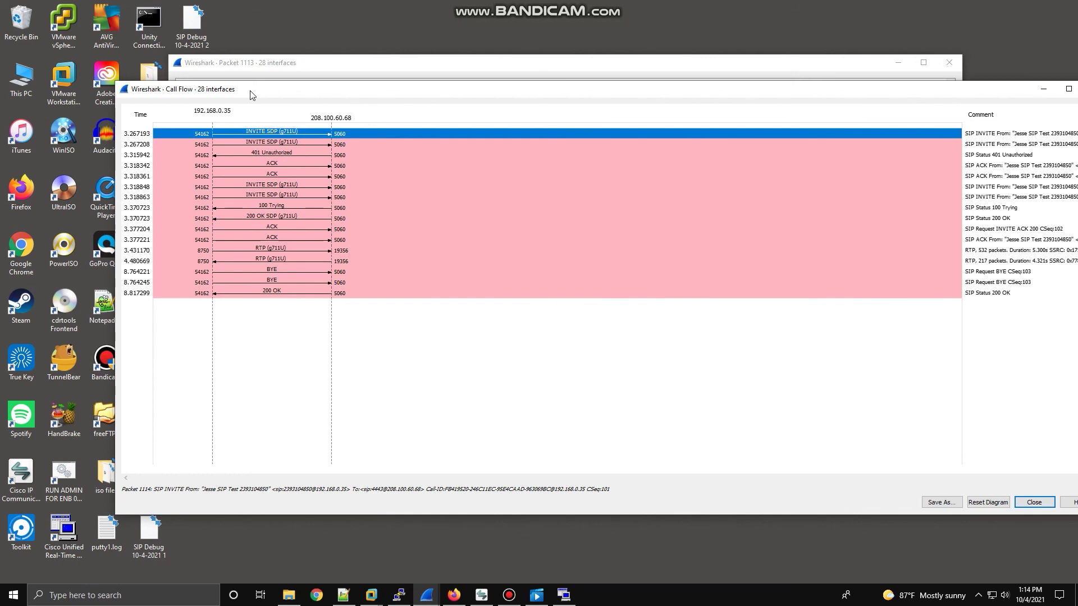
# Raise the packet 1113 window and highlight the zero-filled remote session bytes.
pyautogui.click(283, 62)
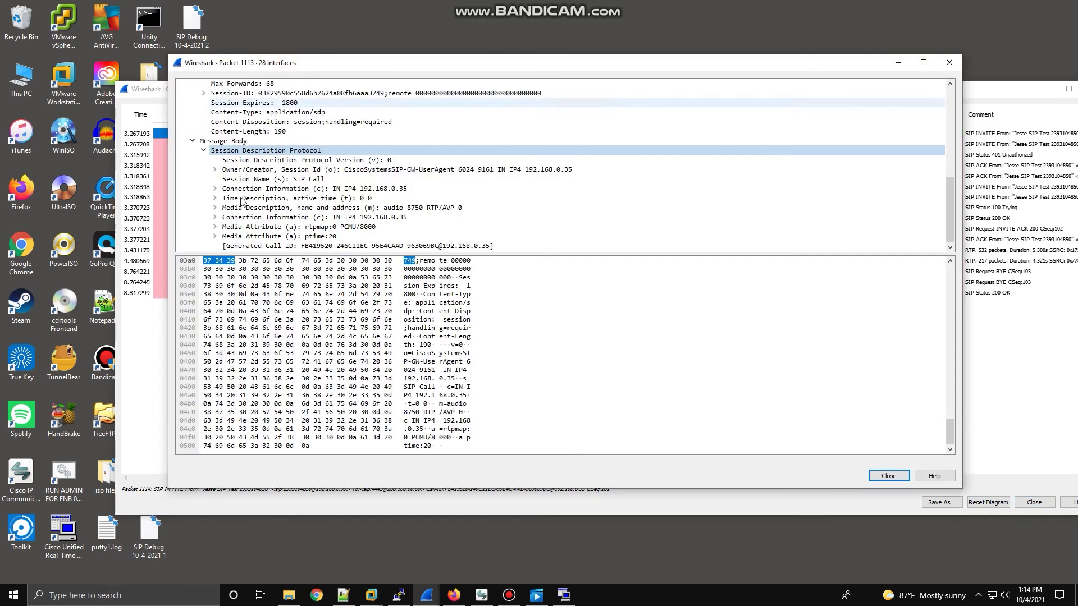
pyautogui.click(432, 270)
pyautogui.scroll(8, 738, 180)
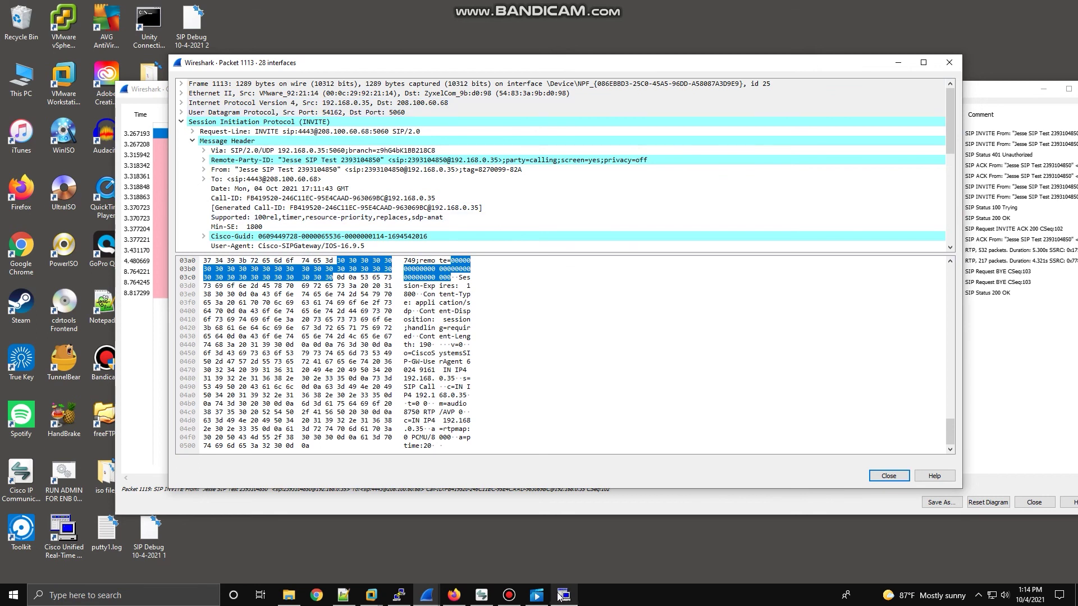
# Switch to the main capture window and minimize it, leaving packet 1113 showing.
pyautogui.moveTo(433, 594)
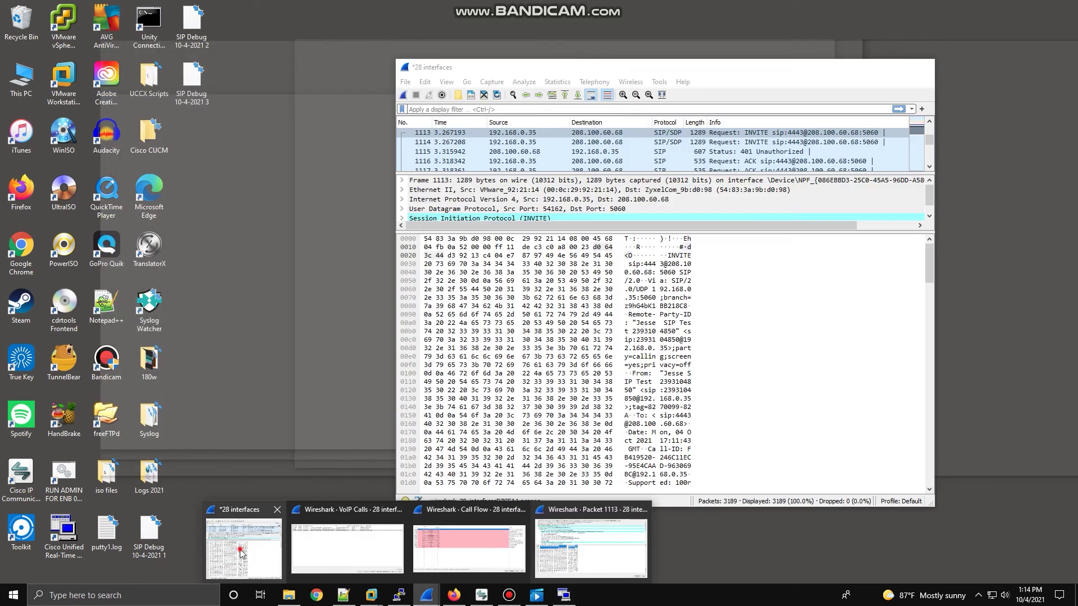
pyautogui.click(238, 554)
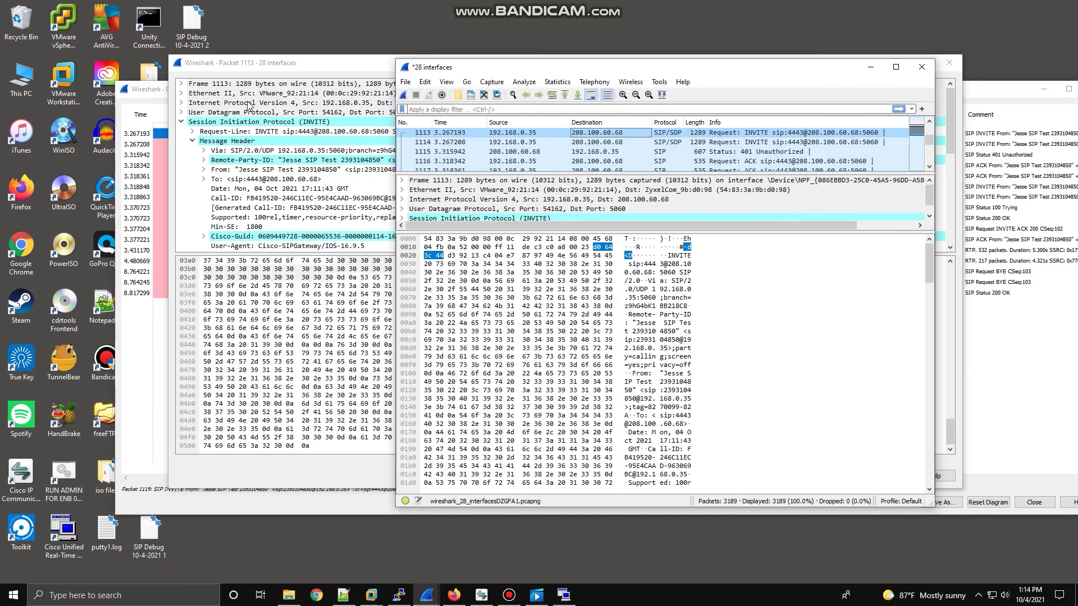
pyautogui.click(551, 108)
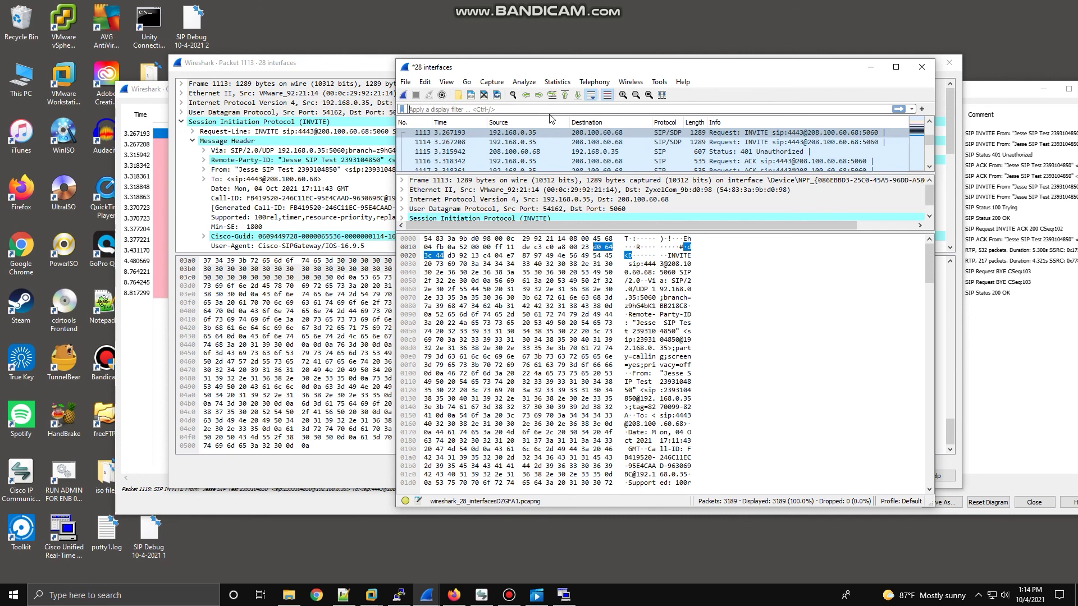
pyautogui.click(871, 66)
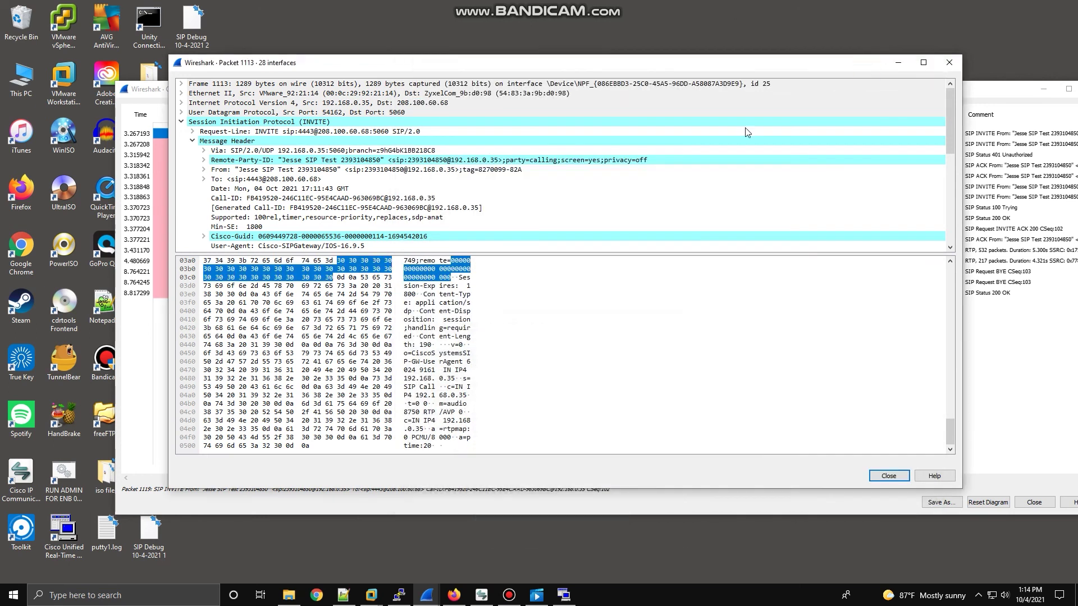